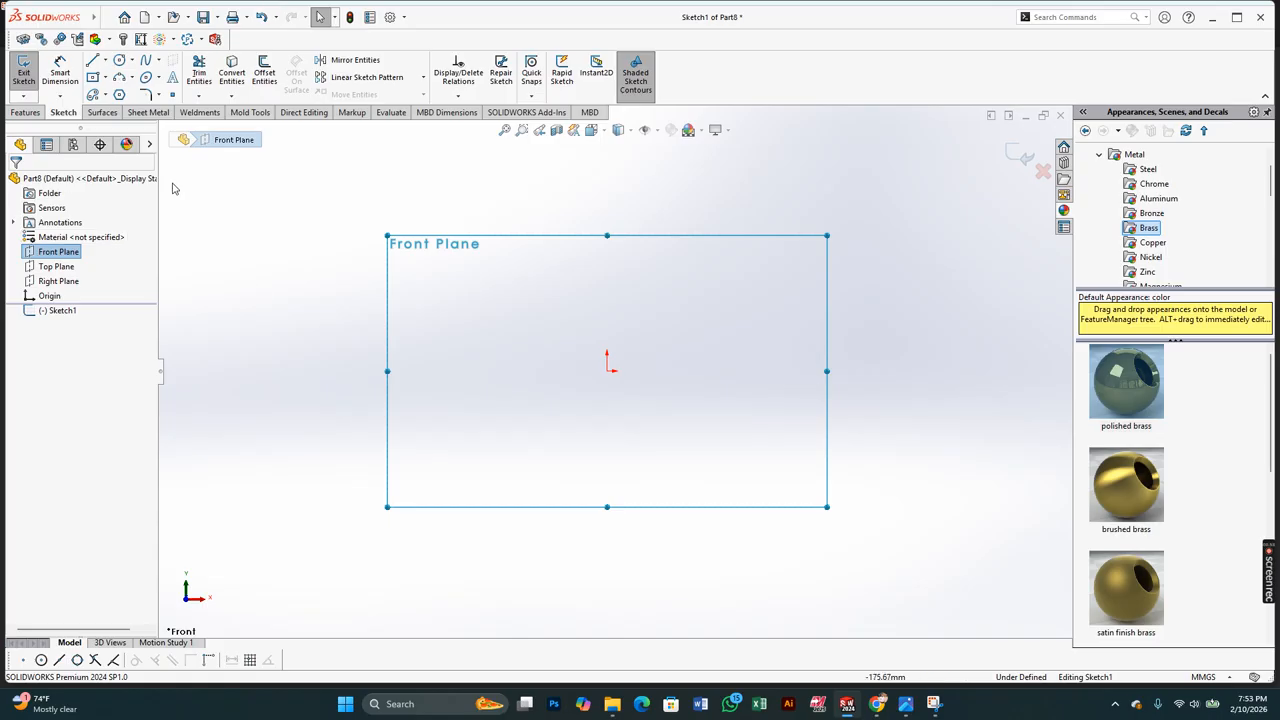
Sketch a circle centred on the origin of the Front Plane.
{"action": "left_click", "coordinate": [119, 60]}
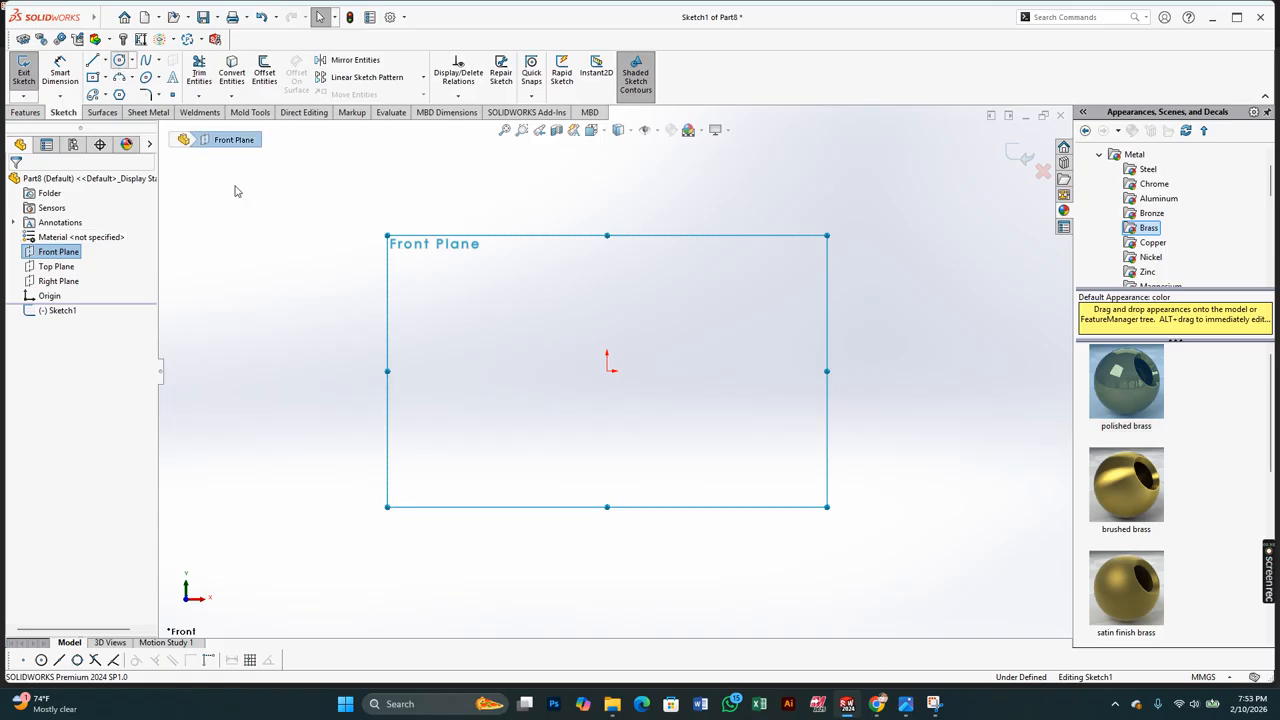
{"action": "left_click", "coordinate": [608, 370]}
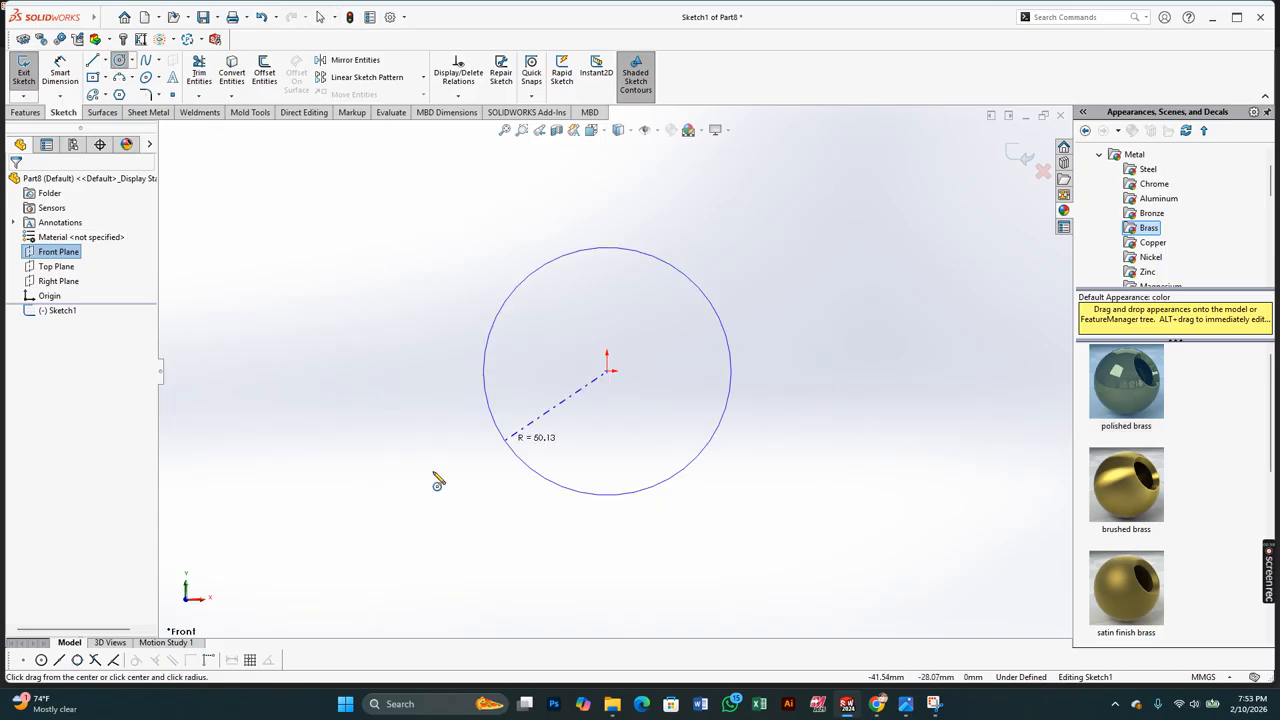
{"action": "left_click", "coordinate": [316, 514]}
{"action": "key", "text": "Escape"}
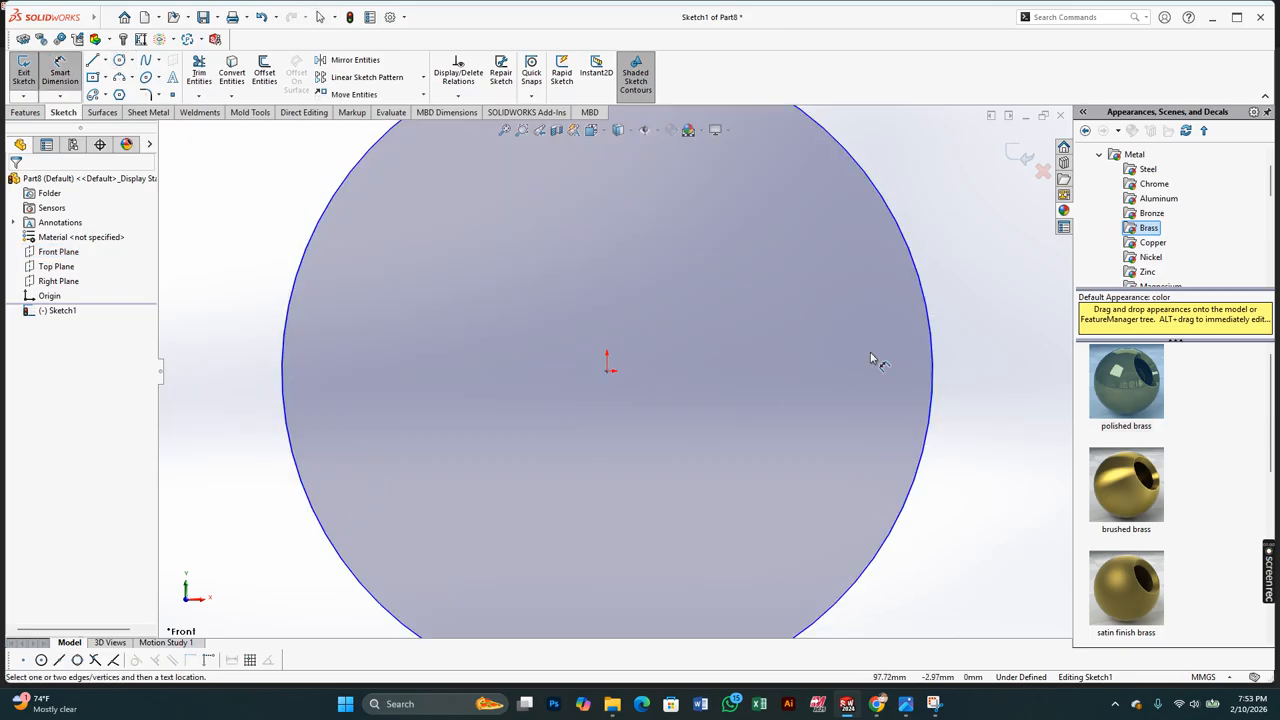
Dimension the circle's diameter to 100 mm.
{"action": "right_click", "coordinate": [644, 364]}
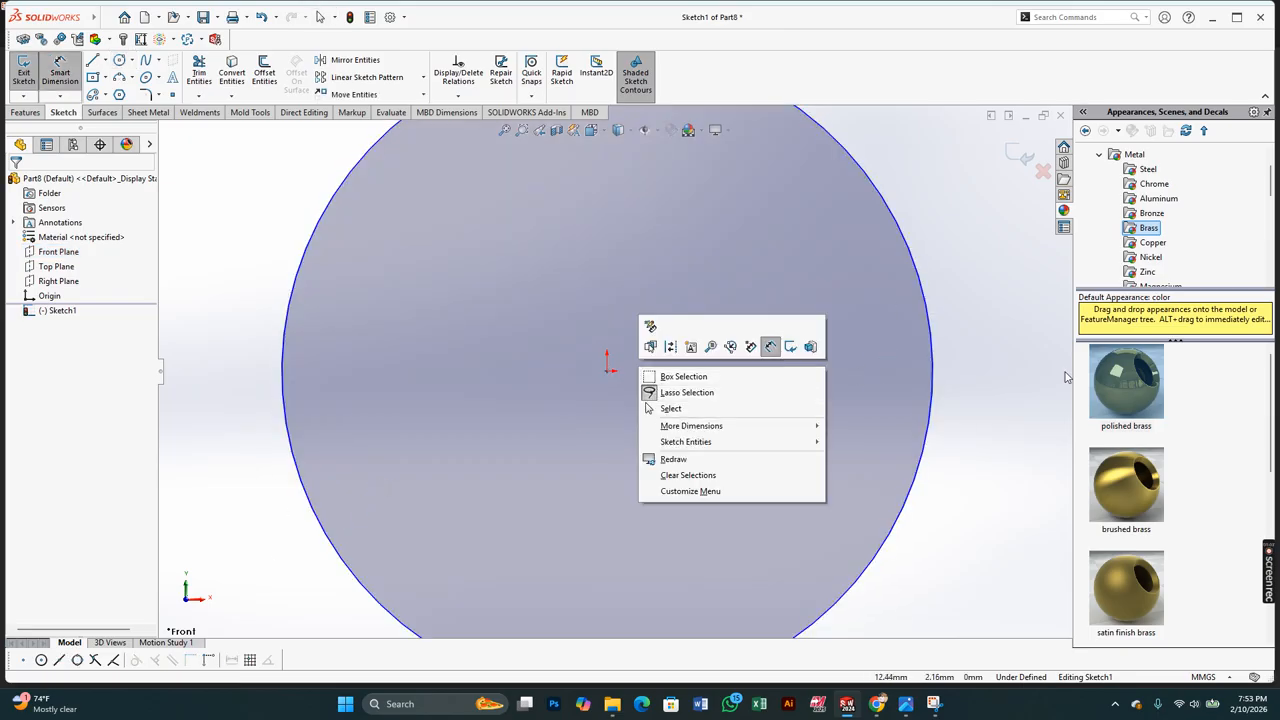
{"action": "left_click", "coordinate": [990, 374]}
{"action": "scroll", "coordinate": [862, 420], "scroll_direction": "up", "scroll_amount": 5}
{"action": "left_click", "coordinate": [736, 357]}
{"action": "left_click", "coordinate": [904, 300]}
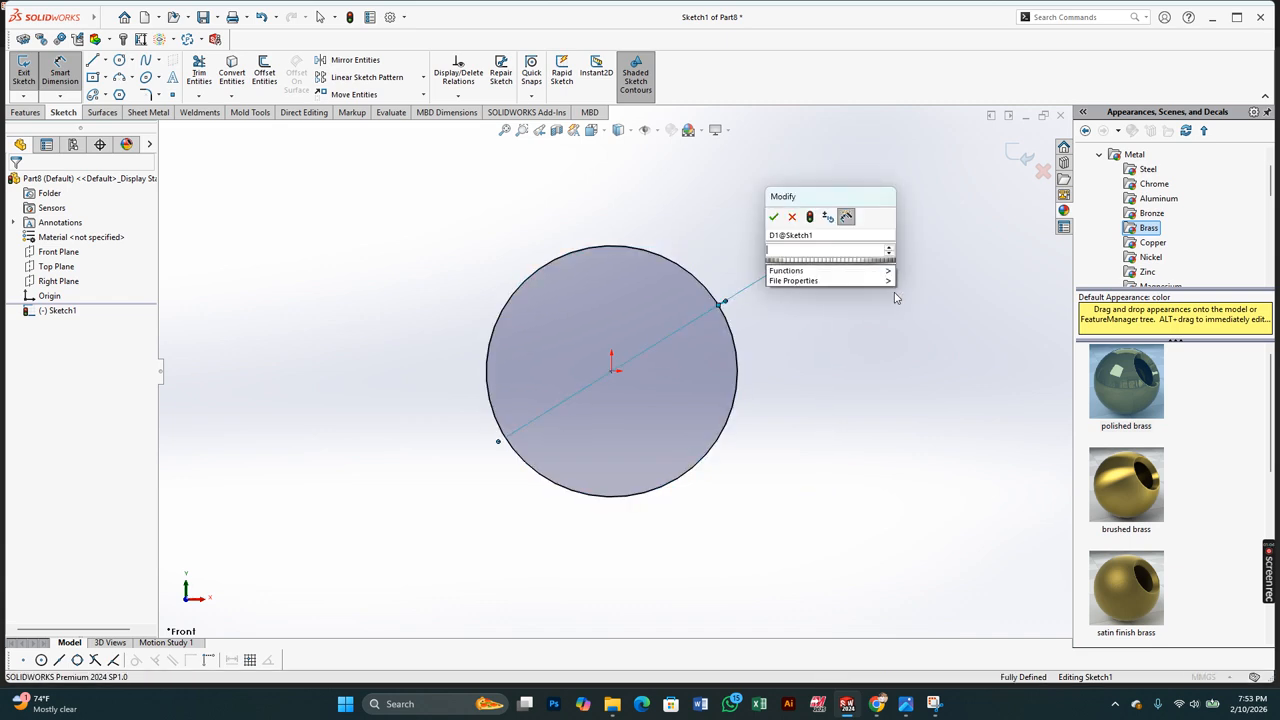
{"action": "type", "text": "100"}
{"action": "key", "text": "Return"}
{"action": "key", "text": "Escape"}
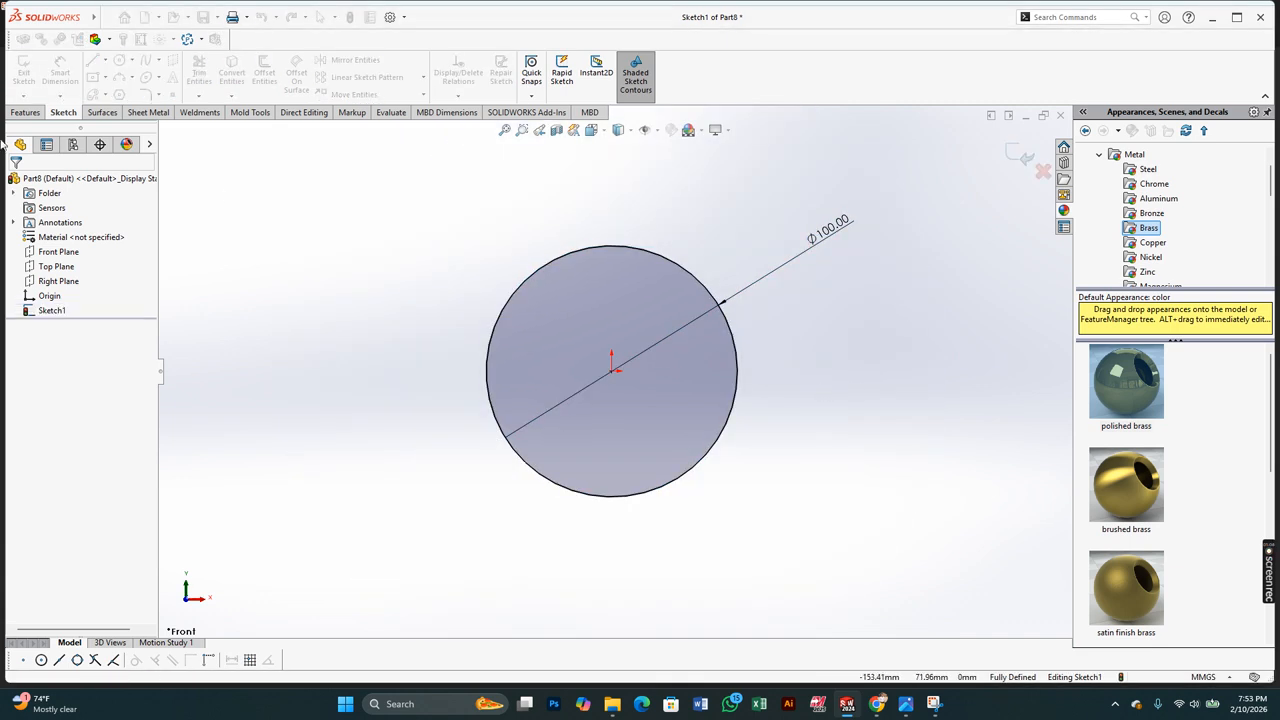
Extrude the circle as a blind boss 15 mm deep and set the background scene to Plain White.
{"action": "left_click", "coordinate": [25, 112]}
{"action": "left_click", "coordinate": [24, 76]}
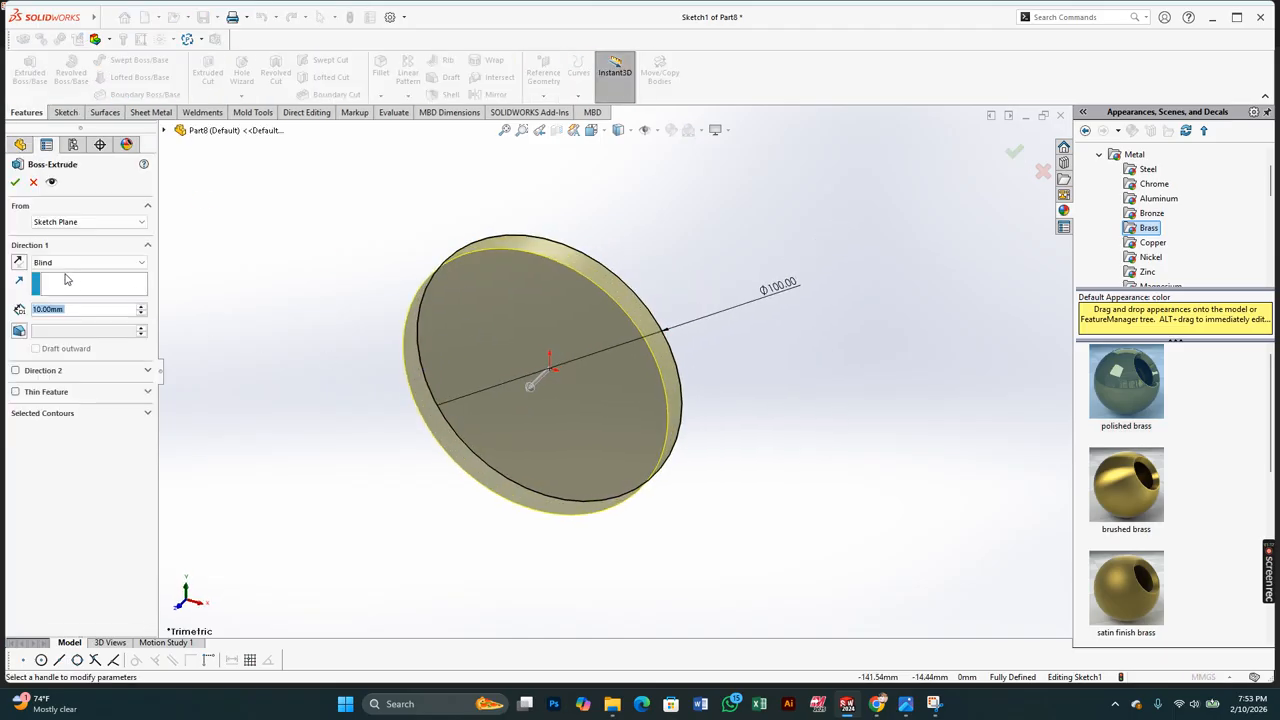
{"action": "type", "text": "15"}
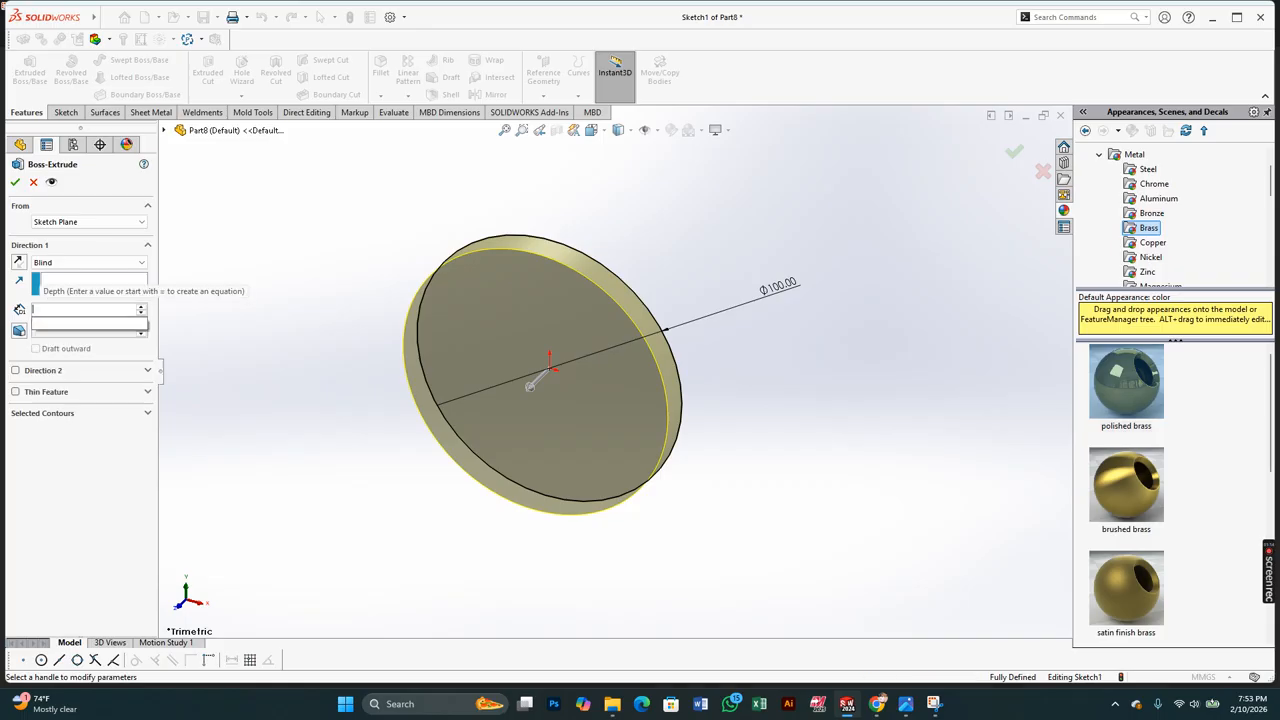
{"action": "key", "text": "Return"}
{"action": "left_click", "coordinate": [15, 182]}
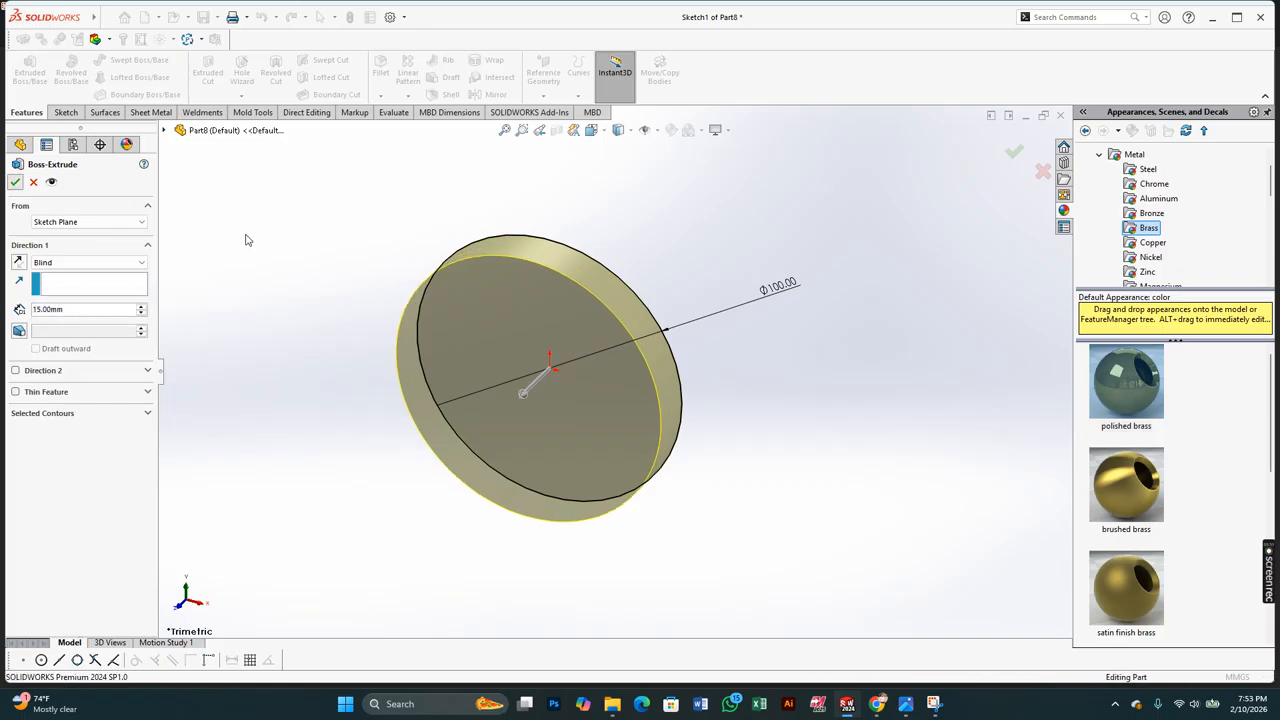
{"action": "left_click", "coordinate": [716, 131]}
{"action": "left_click", "coordinate": [716, 163]}
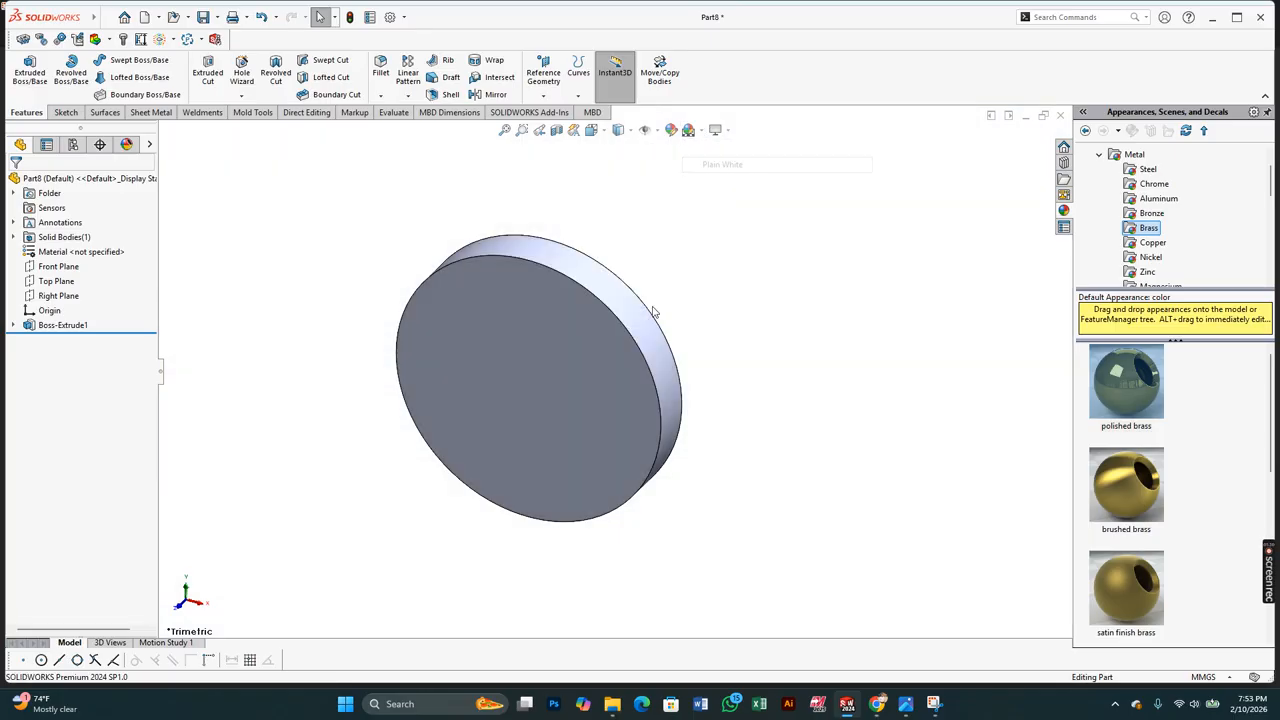
Start a sketch on the disc's front face and draw a vertical line from the origin up to the rim.
{"action": "left_click", "coordinate": [494, 330]}
{"action": "left_click", "coordinate": [556, 296]}
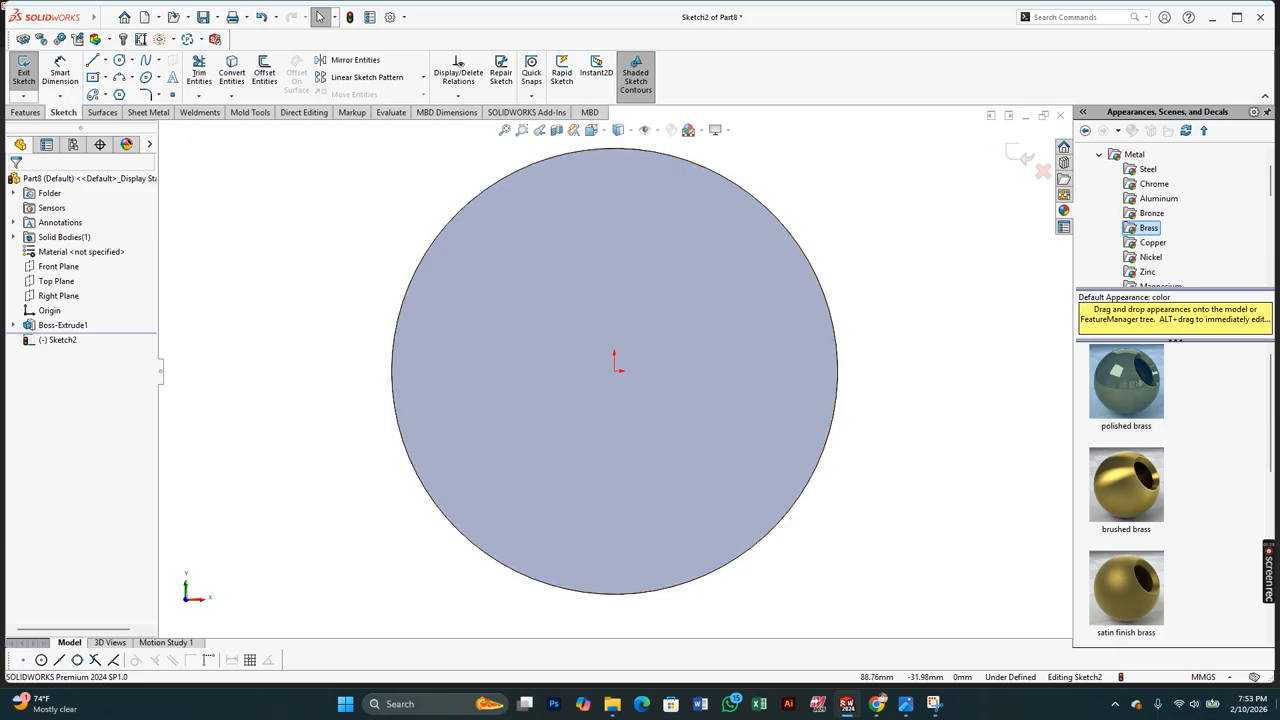
{"action": "scroll", "coordinate": [594, 391], "scroll_direction": "up", "scroll_amount": 3}
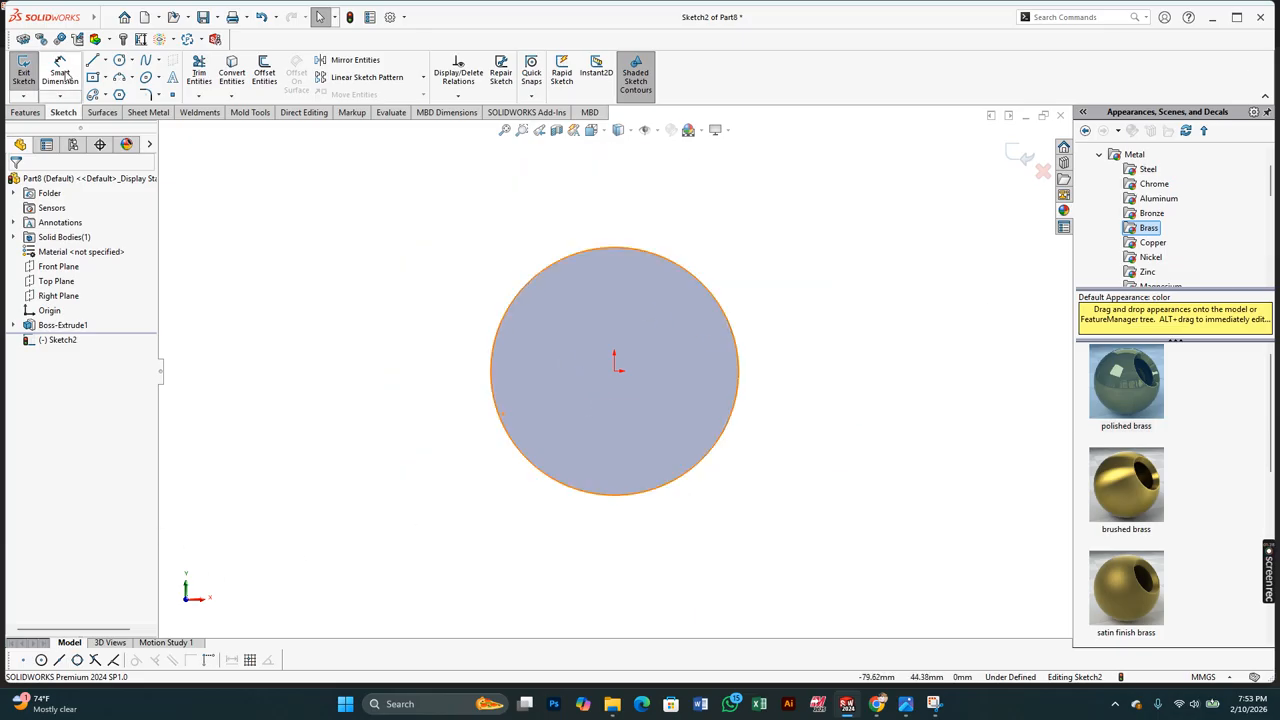
{"action": "key", "text": "l"}
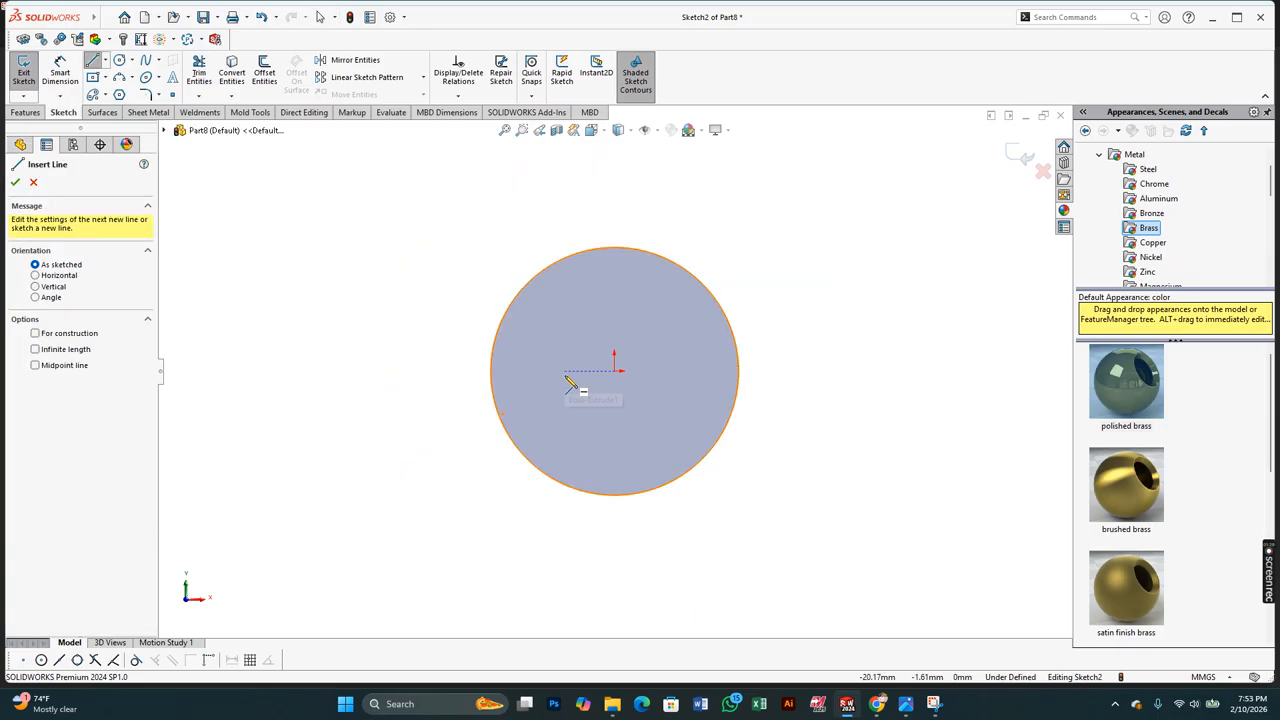
{"action": "left_click", "coordinate": [614, 370]}
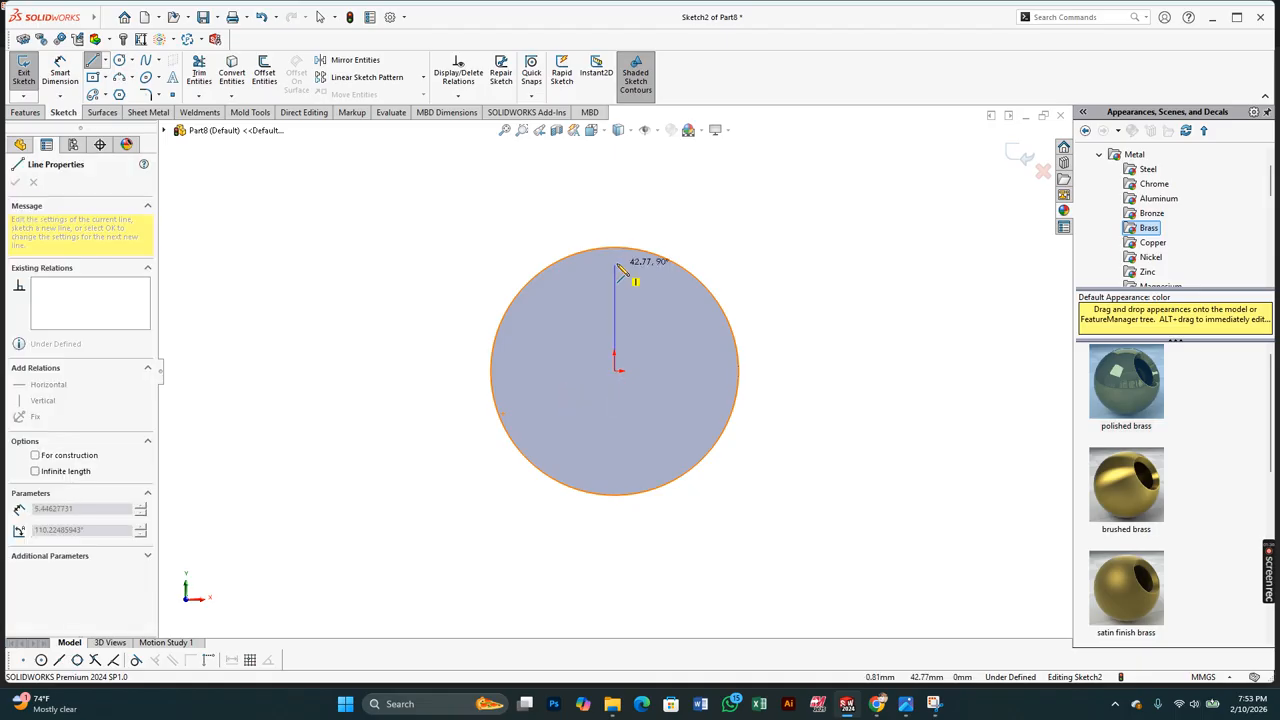
{"action": "left_click", "coordinate": [614, 248]}
{"action": "right_click", "coordinate": [614, 248]}
{"action": "left_click", "coordinate": [640, 254]}
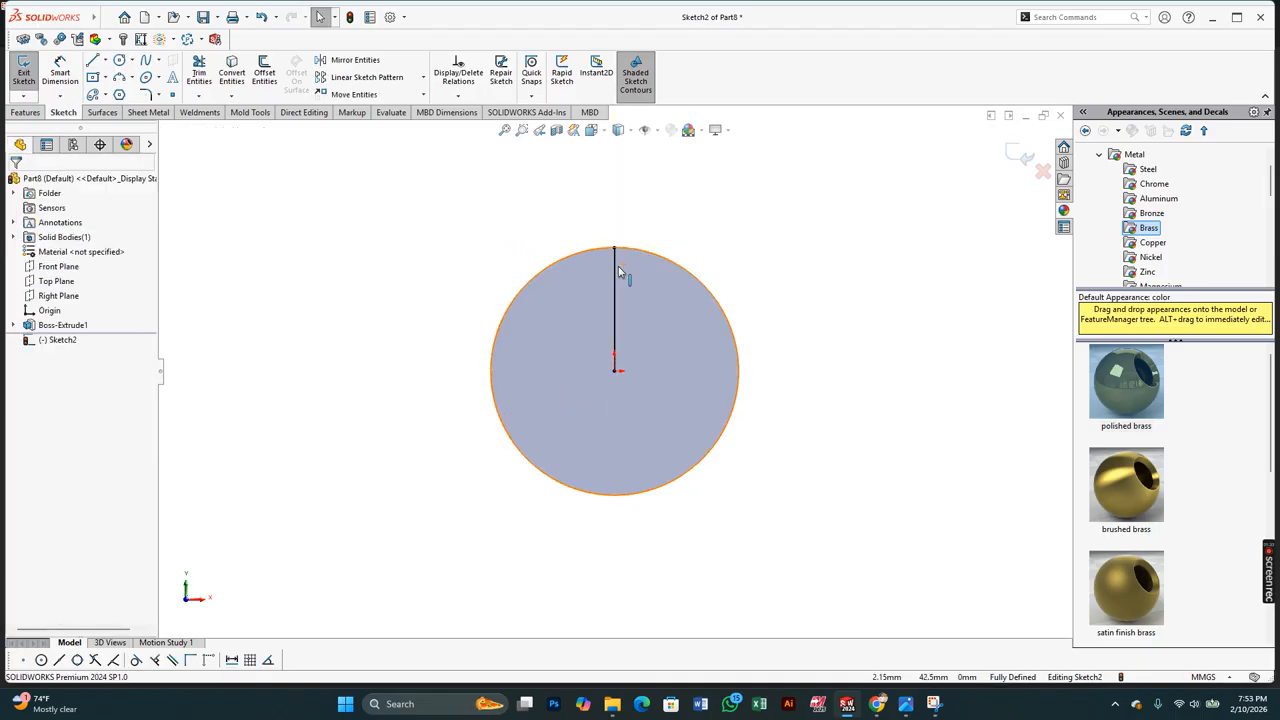
Turn the vertical line into construction geometry.
{"action": "scroll", "coordinate": [616, 280], "scroll_direction": "down", "scroll_amount": 1}
{"action": "left_click", "coordinate": [615, 291]}
{"action": "left_click", "coordinate": [673, 232]}
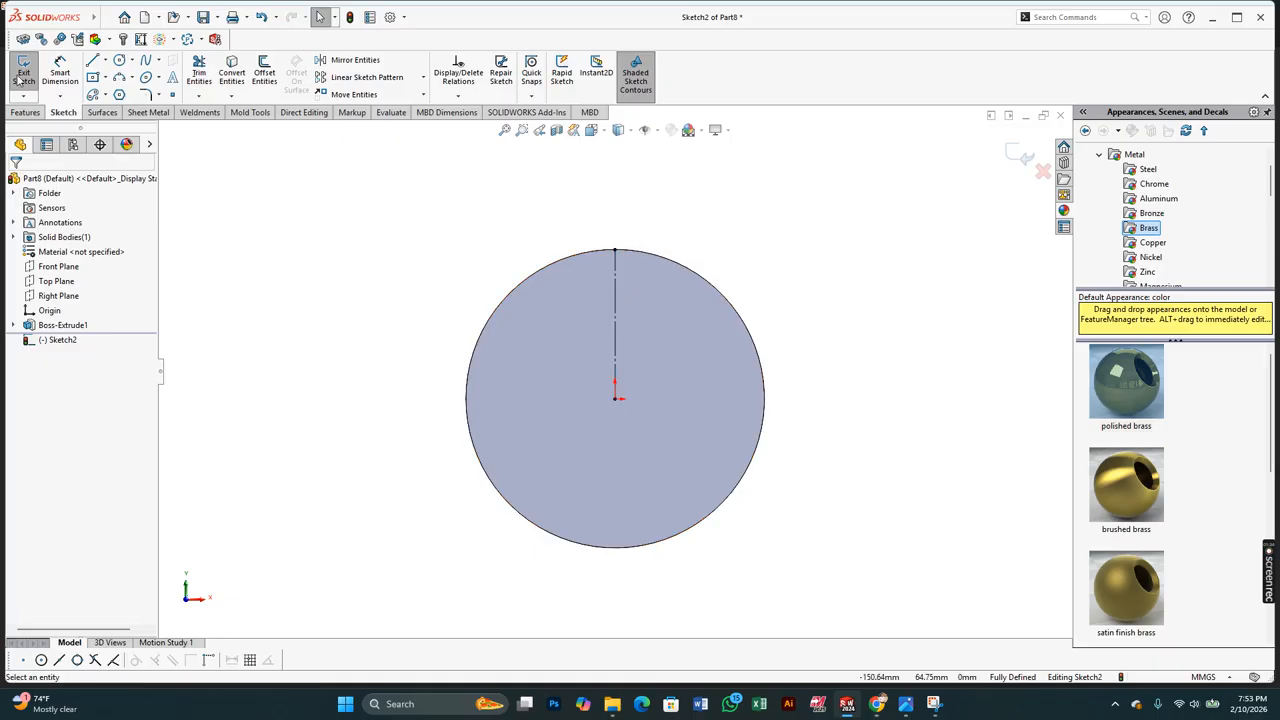
{"action": "left_click", "coordinate": [92, 62]}
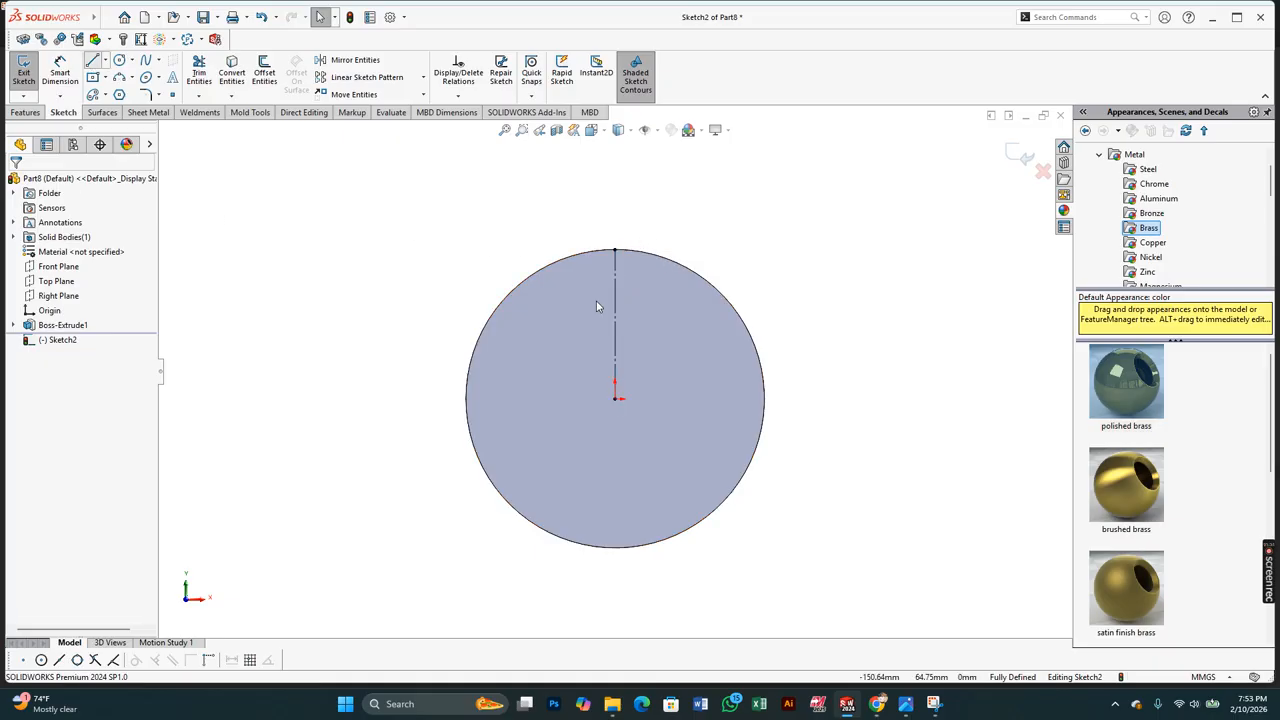
{"action": "left_click", "coordinate": [590, 250]}
{"action": "key", "text": "Escape"}
Convert the disc's circular edge into the sketch and draw an inward-tapering three-line notch about 13 mm wide across the centreline at the upper rim.
{"action": "scroll", "coordinate": [608, 262], "scroll_direction": "down", "scroll_amount": 2}
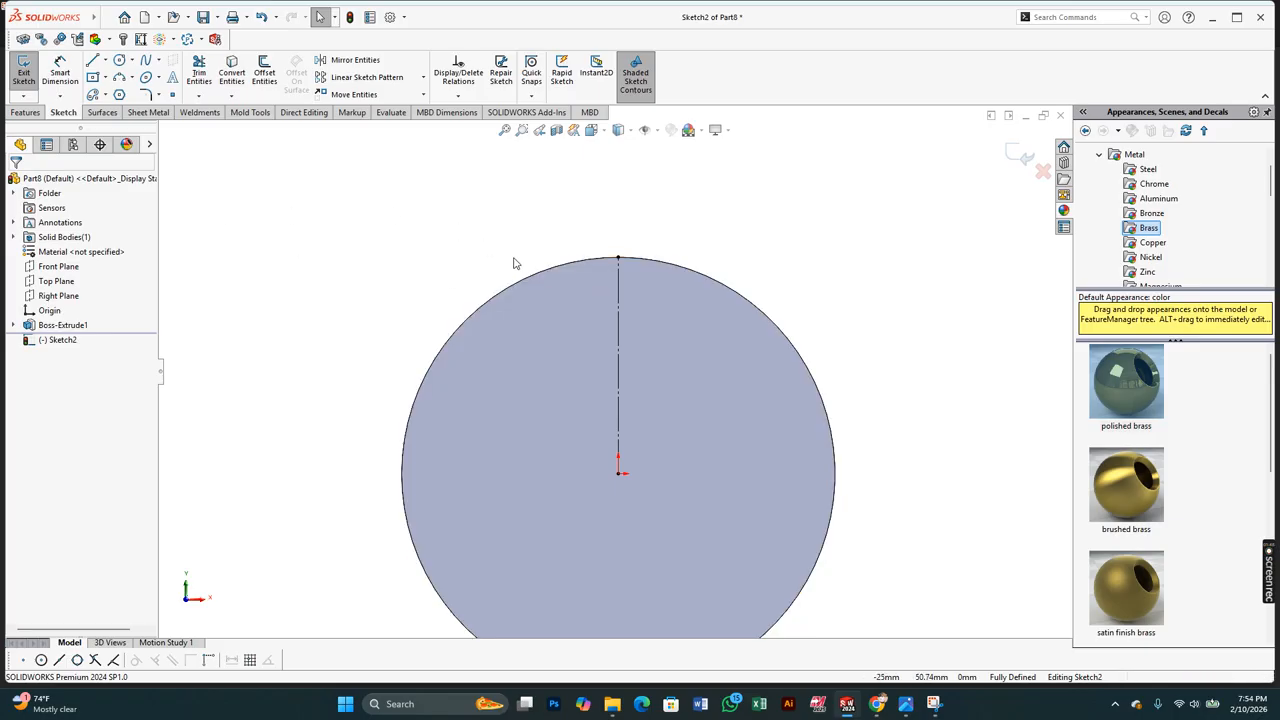
{"action": "left_click", "coordinate": [522, 279]}
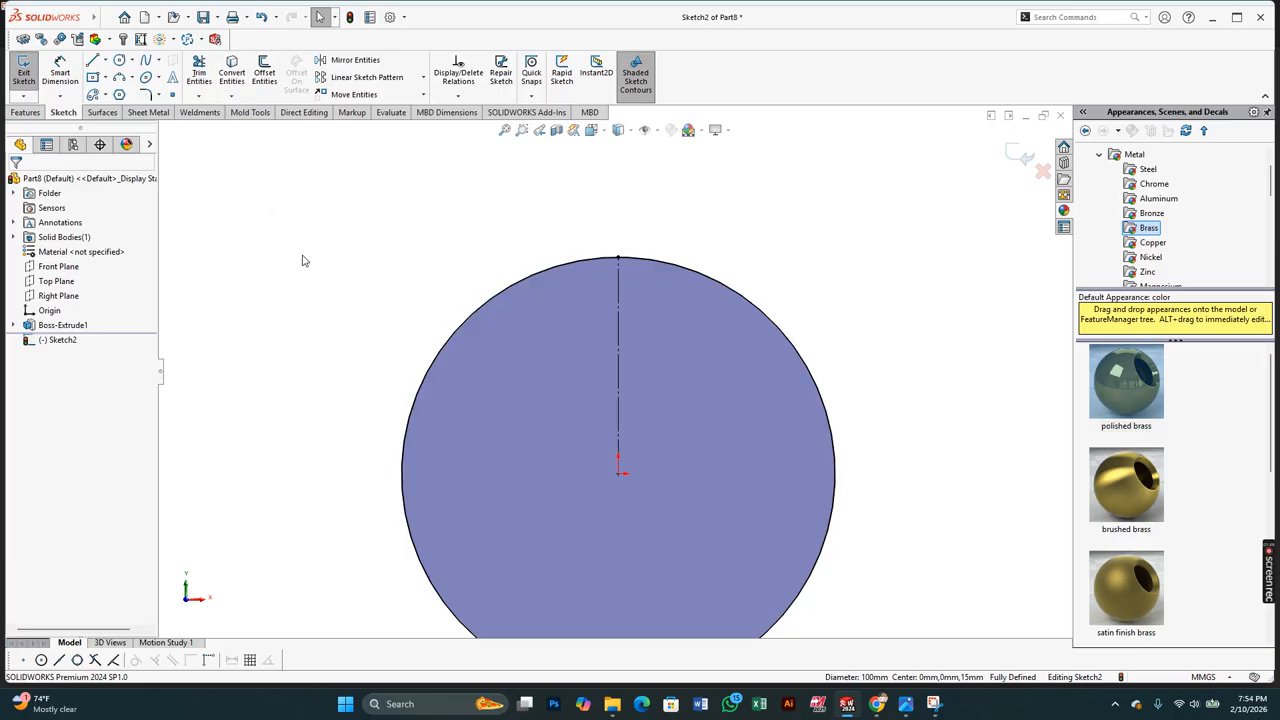
{"action": "left_click", "coordinate": [589, 262]}
{"action": "left_click", "coordinate": [595, 292]}
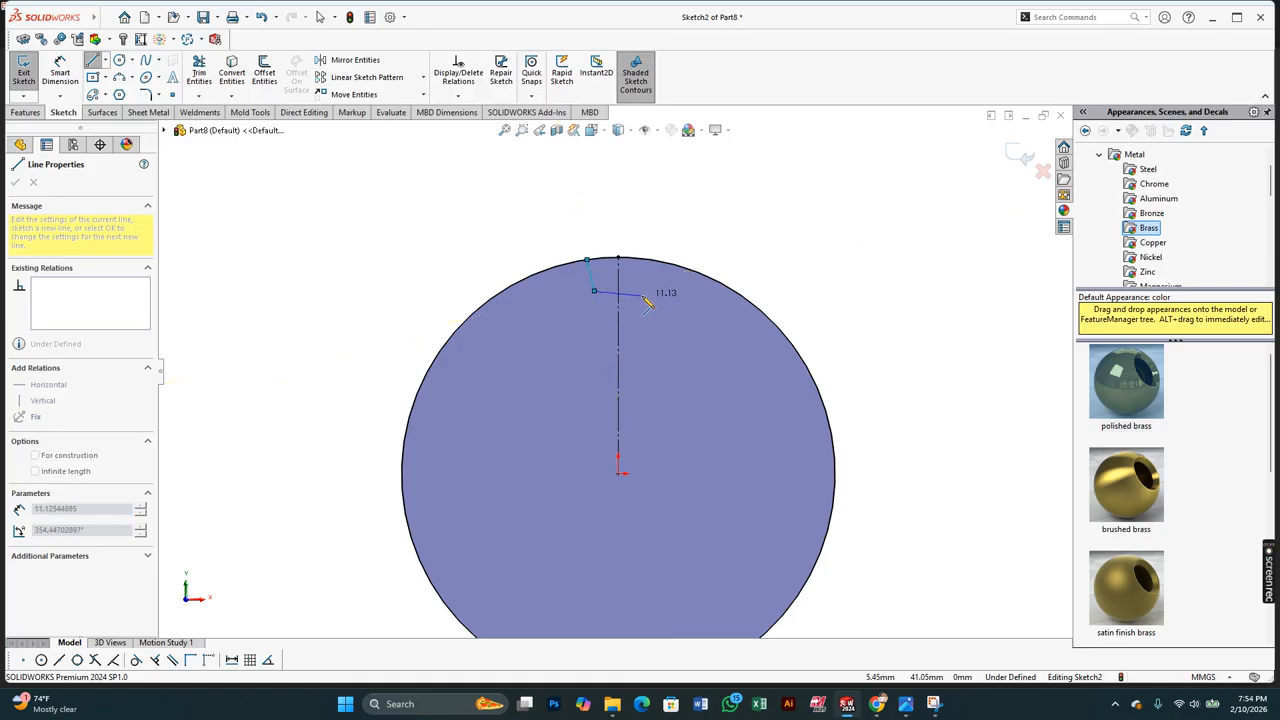
{"action": "left_click", "coordinate": [642, 291]}
{"action": "right_click", "coordinate": [650, 262]}
{"action": "left_click", "coordinate": [675, 264]}
{"action": "scroll", "coordinate": [593, 267], "scroll_direction": "down", "scroll_amount": 2}
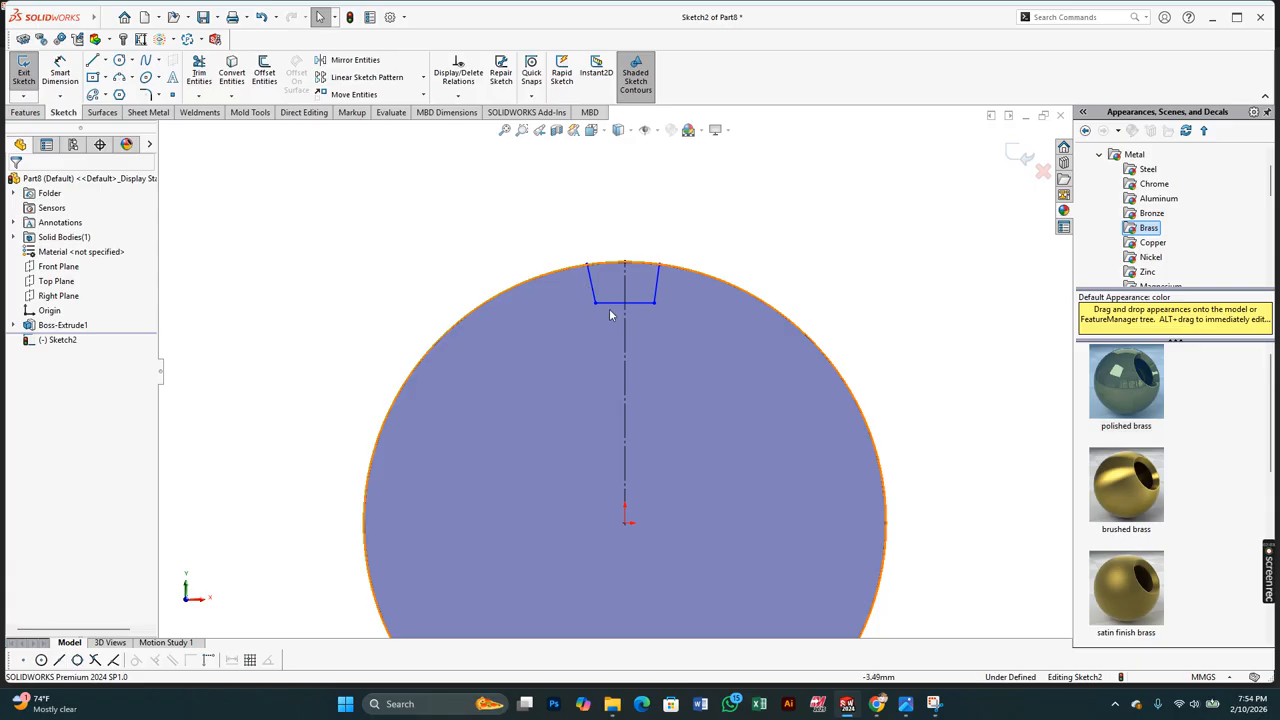
Make the notch's two slanted sides symmetric about the vertical centreline.
{"action": "scroll", "coordinate": [655, 282], "scroll_direction": "down", "scroll_amount": 2}
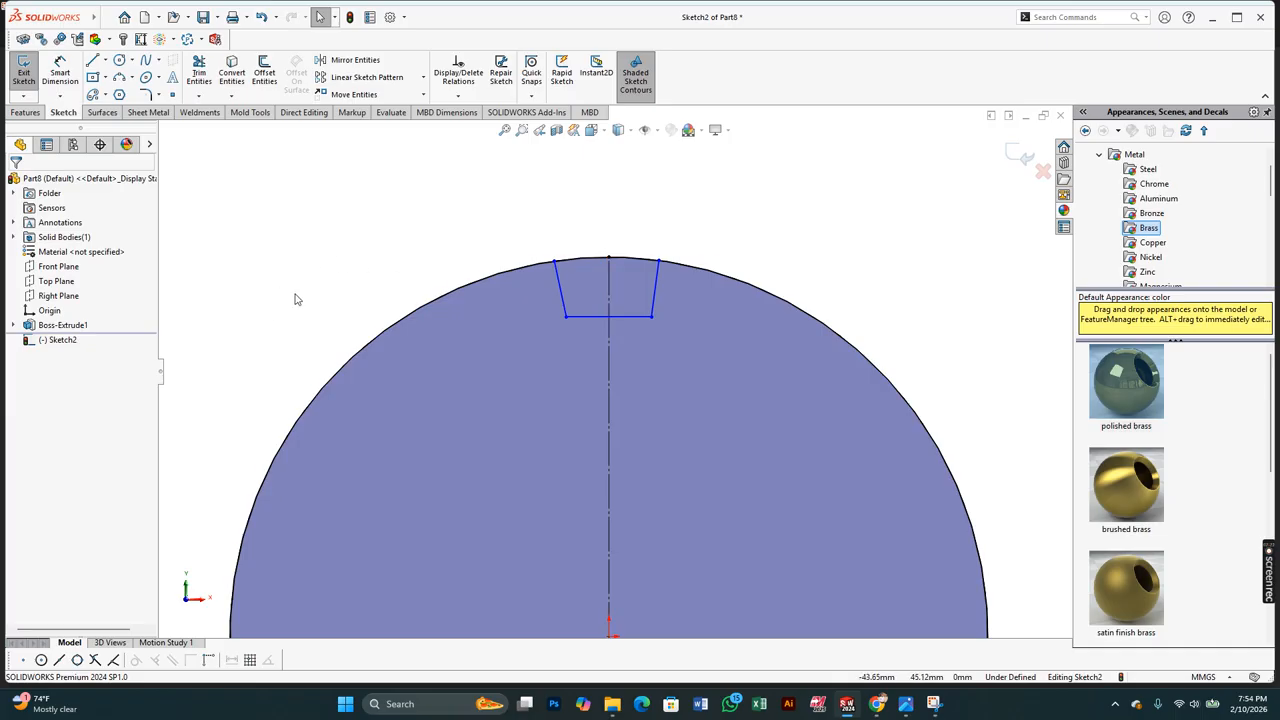
{"action": "left_click", "coordinate": [559, 288]}
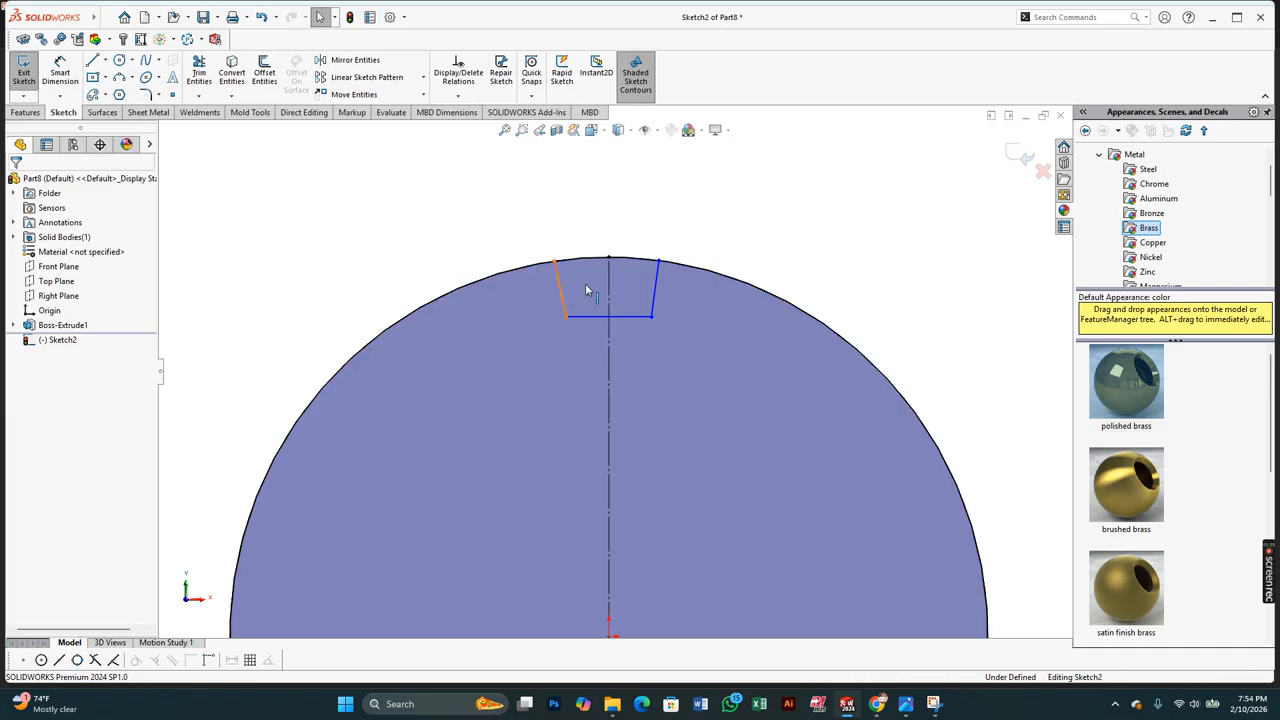
{"action": "left_click", "coordinate": [608, 282], "text": "ctrl"}
{"action": "left_click", "coordinate": [659, 287], "text": "ctrl"}
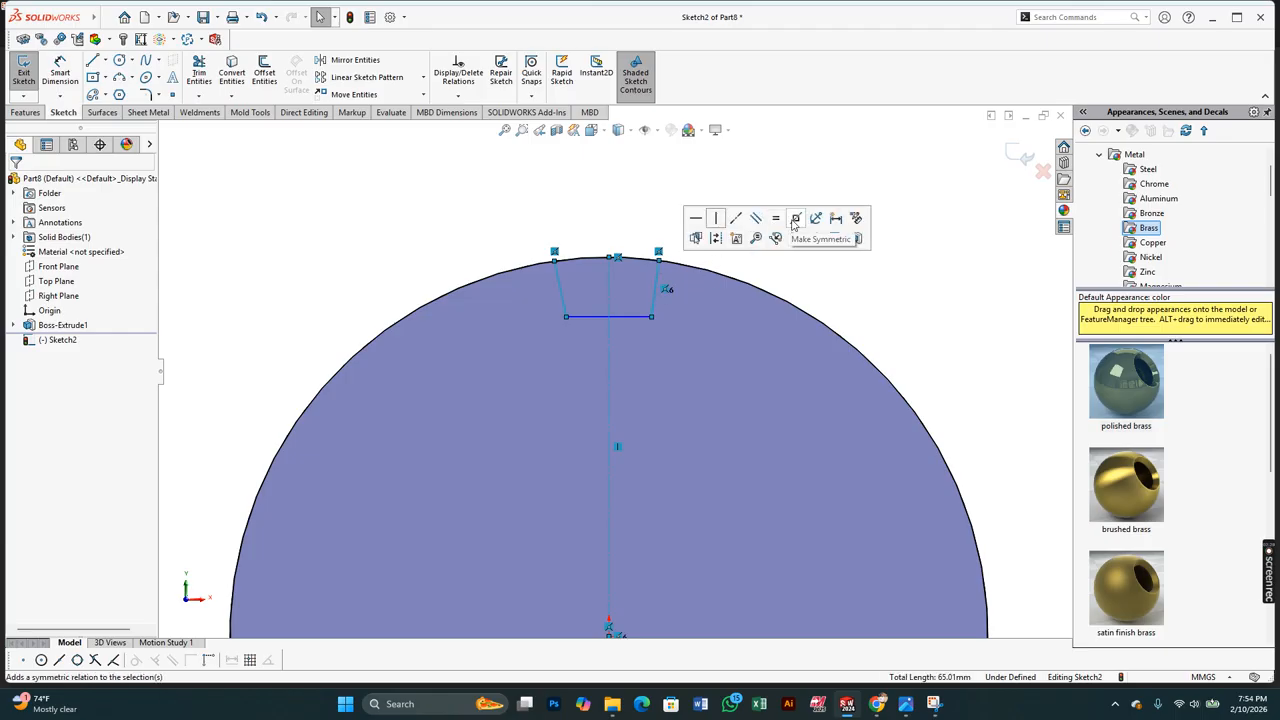
{"action": "left_click", "coordinate": [795, 224]}
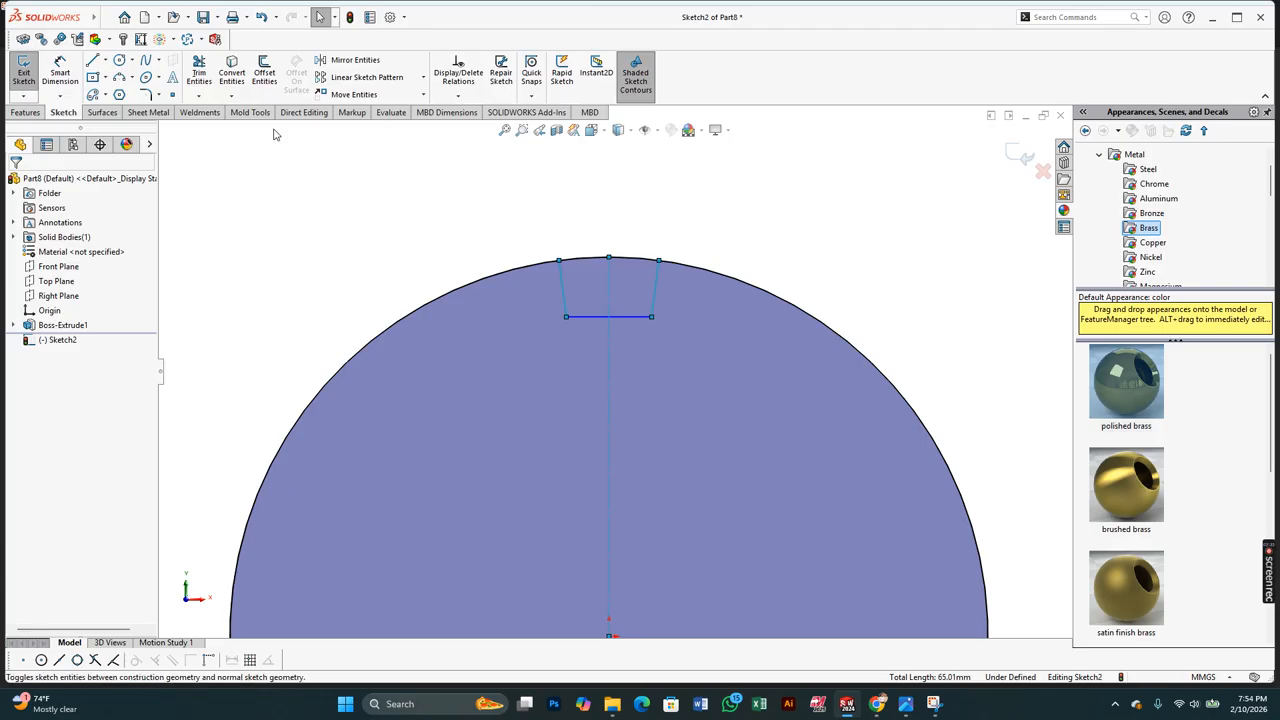
Dimension the notch's opening width between its two rim endpoints to 6 mm.
{"action": "left_click", "coordinate": [60, 72]}
{"action": "left_click", "coordinate": [559, 261]}
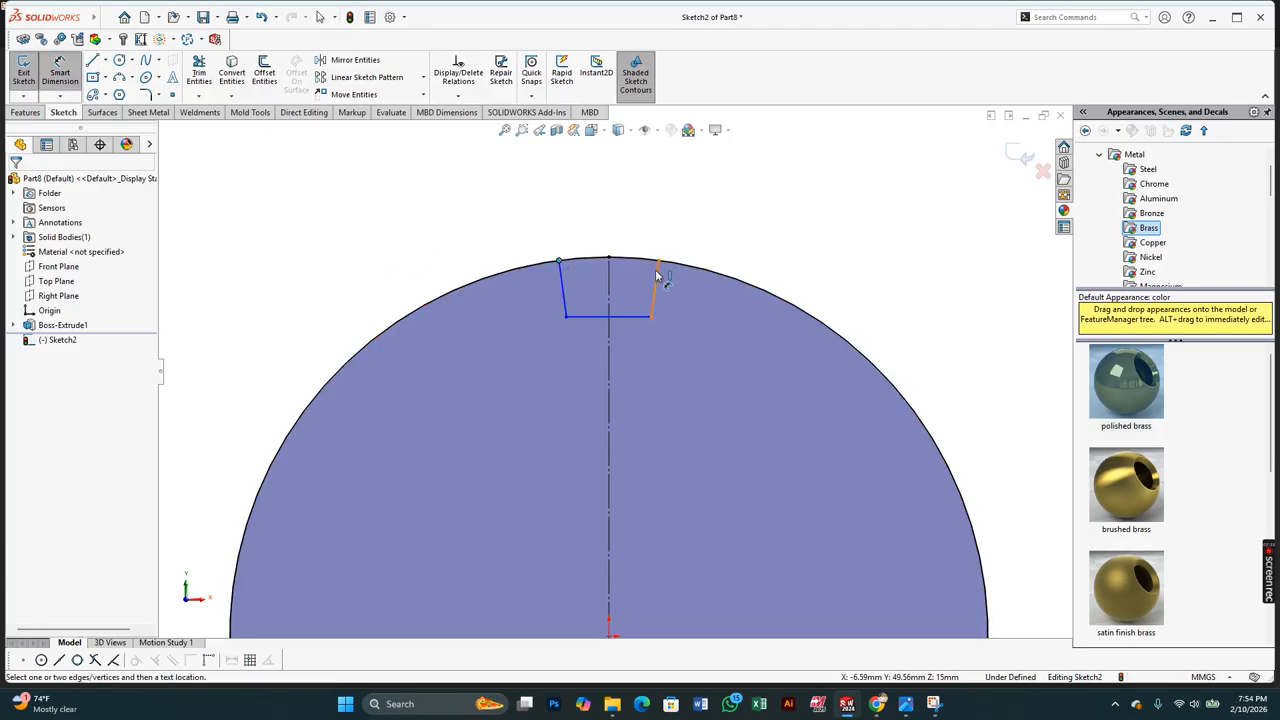
{"action": "left_click", "coordinate": [659, 261]}
{"action": "left_click", "coordinate": [600, 222]}
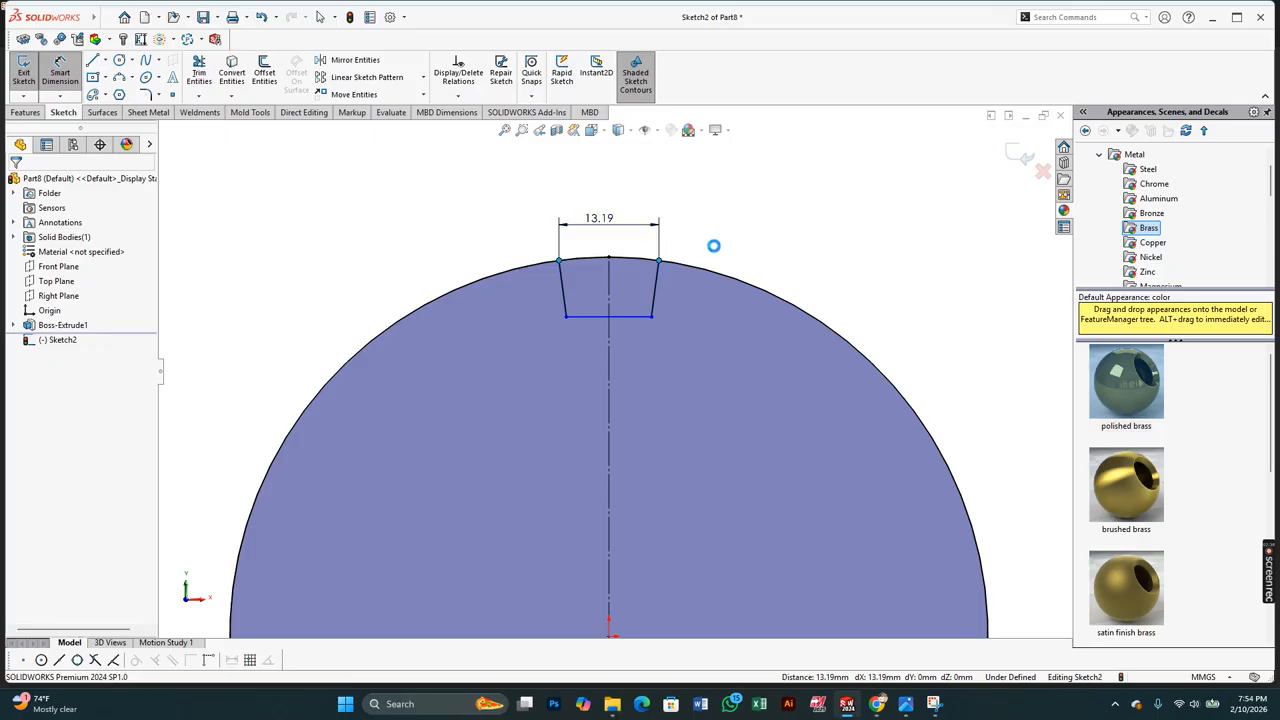
{"action": "key", "text": "Return"}
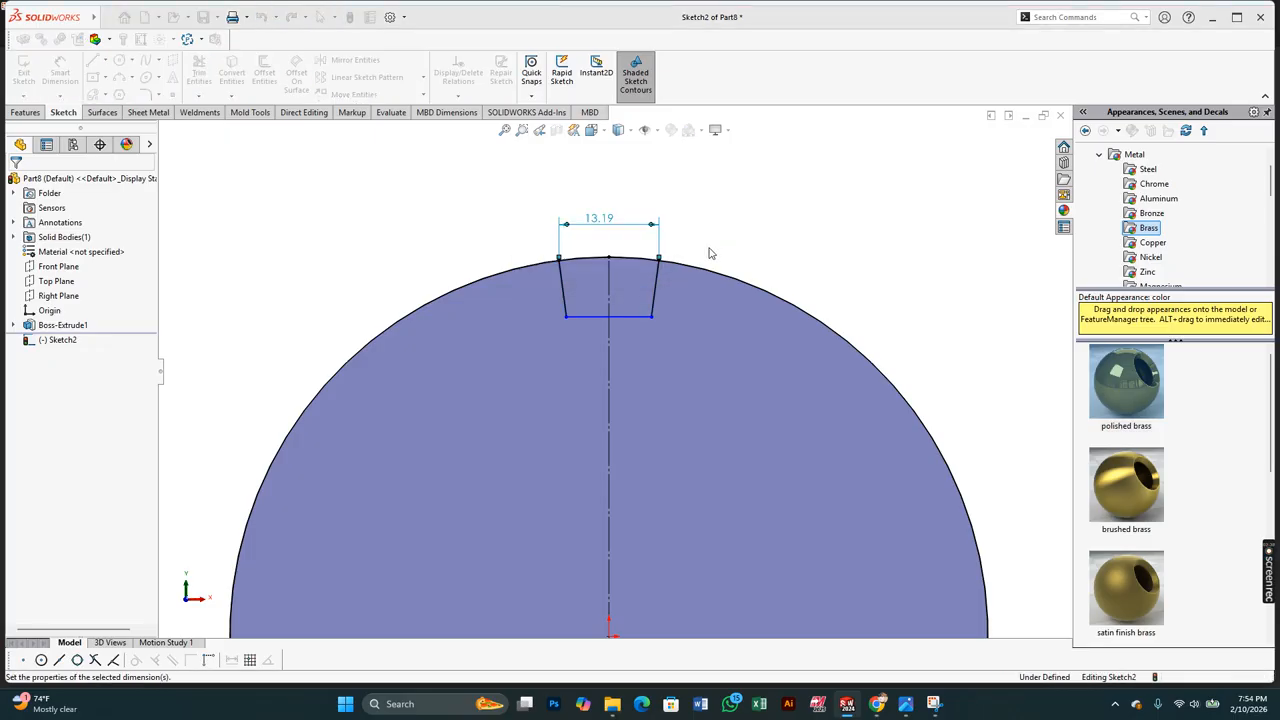
Dimension the notch's depth along its slanted side to 5 mm.
{"action": "left_click", "coordinate": [579, 290]}
{"action": "left_click", "coordinate": [561, 293]}
{"action": "type", "text": "5"}
{"action": "key", "text": "Return"}
Try to add a length dimension to the notch's inner horizontal edge.
{"action": "left_click", "coordinate": [607, 298]}
{"action": "left_click", "coordinate": [672, 312]}
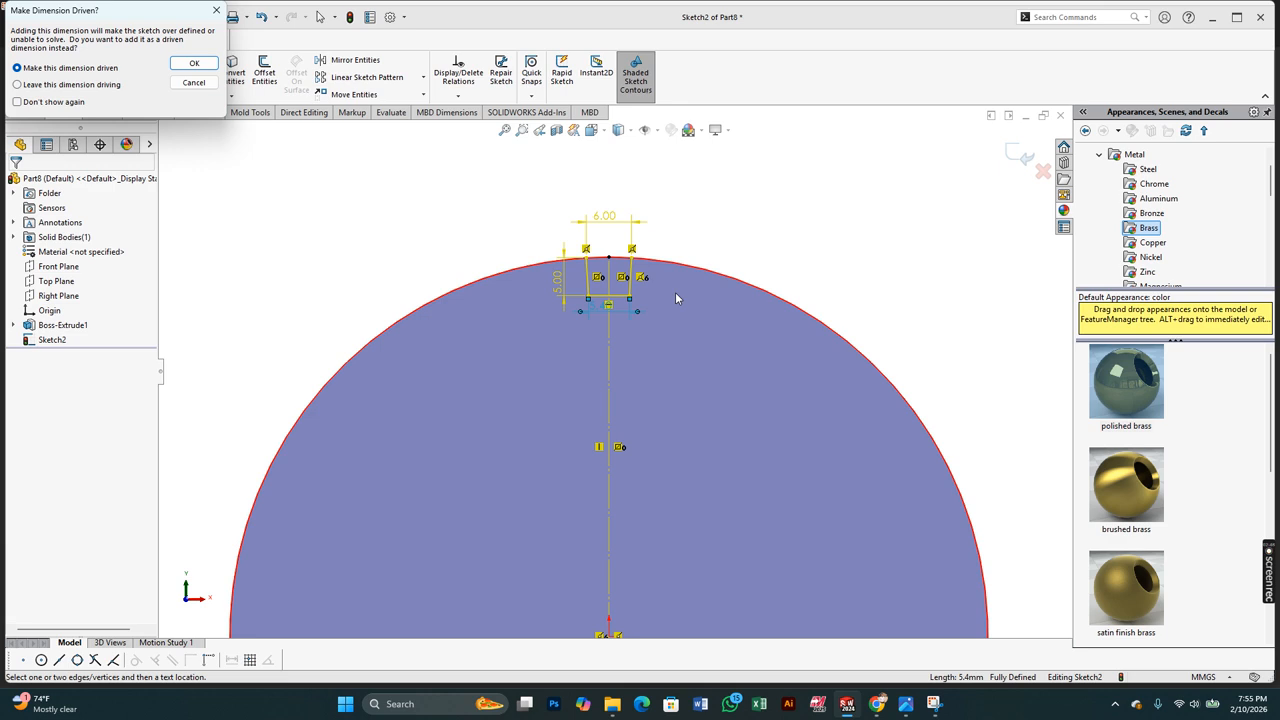
{"action": "left_click", "coordinate": [216, 12]}
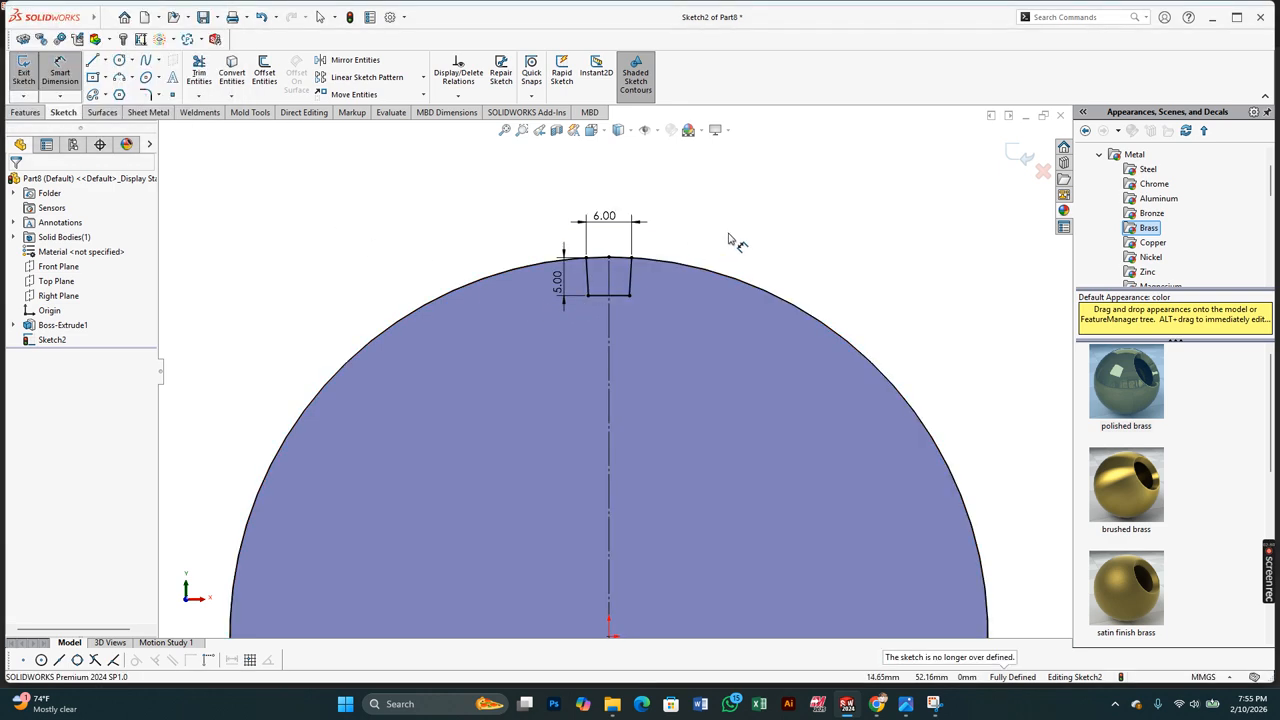
{"action": "left_click", "coordinate": [591, 296]}
{"action": "left_click", "coordinate": [630, 297]}
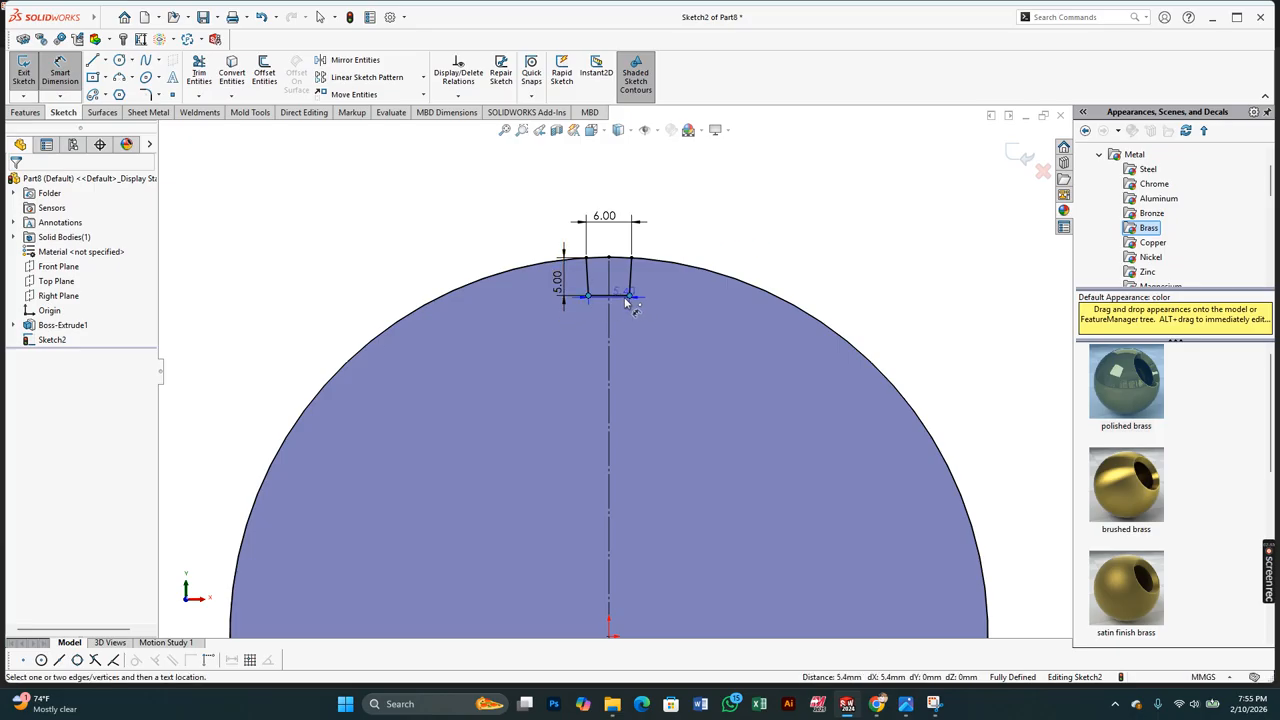
{"action": "key", "text": "Escape"}
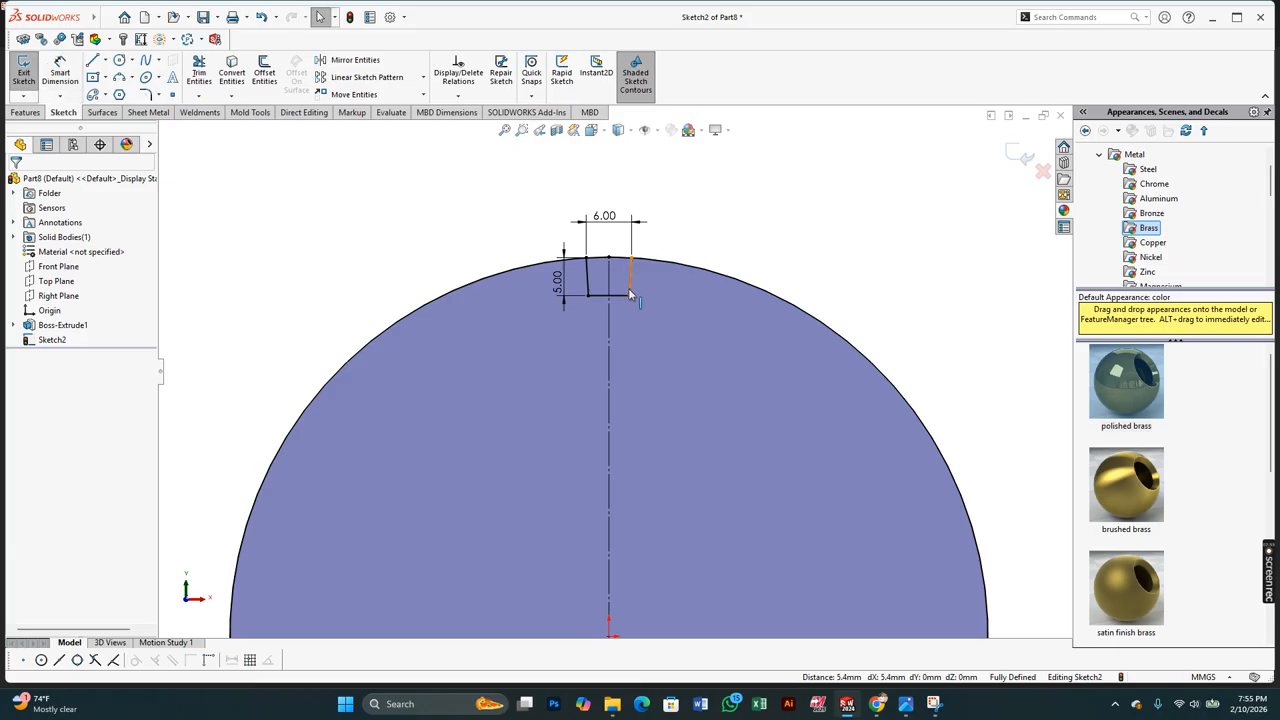
Trim the converted circle outside the notch, keeping only the short arc that closes the notch profile.
{"action": "left_click", "coordinate": [204, 82]}
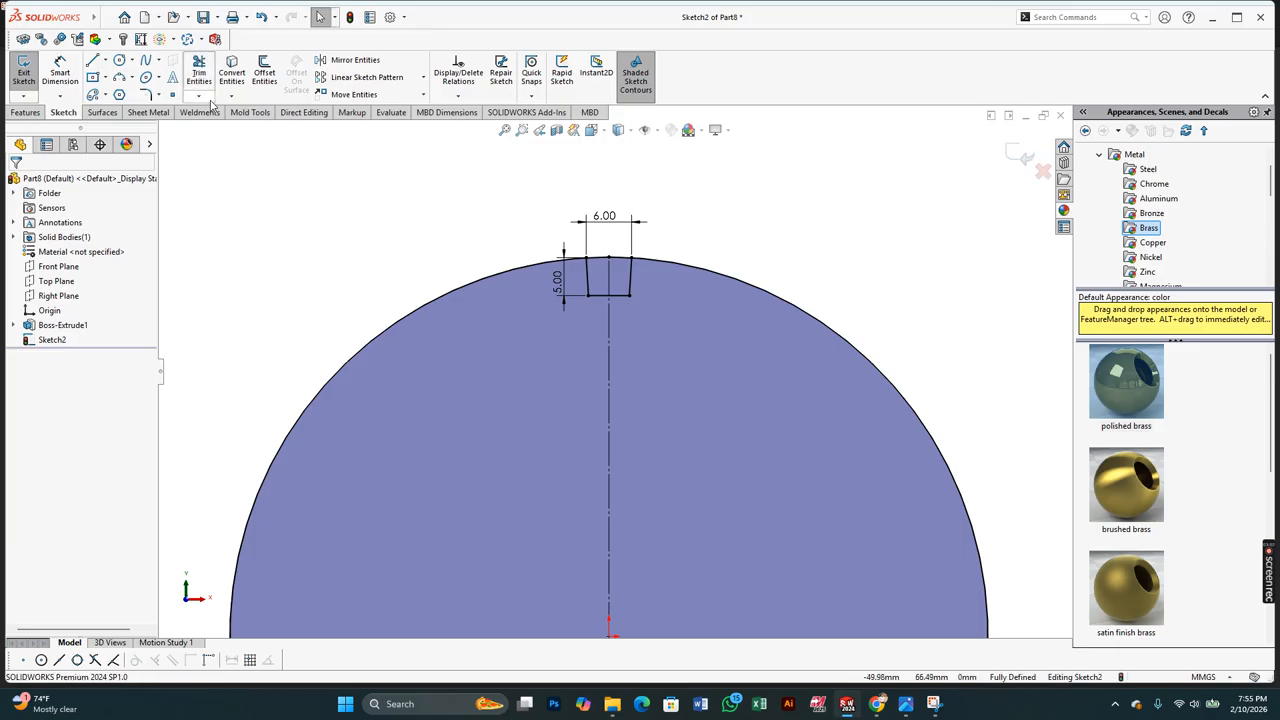
{"action": "left_click_drag", "start_coordinate": [453, 290], "coordinate": [545, 327]}
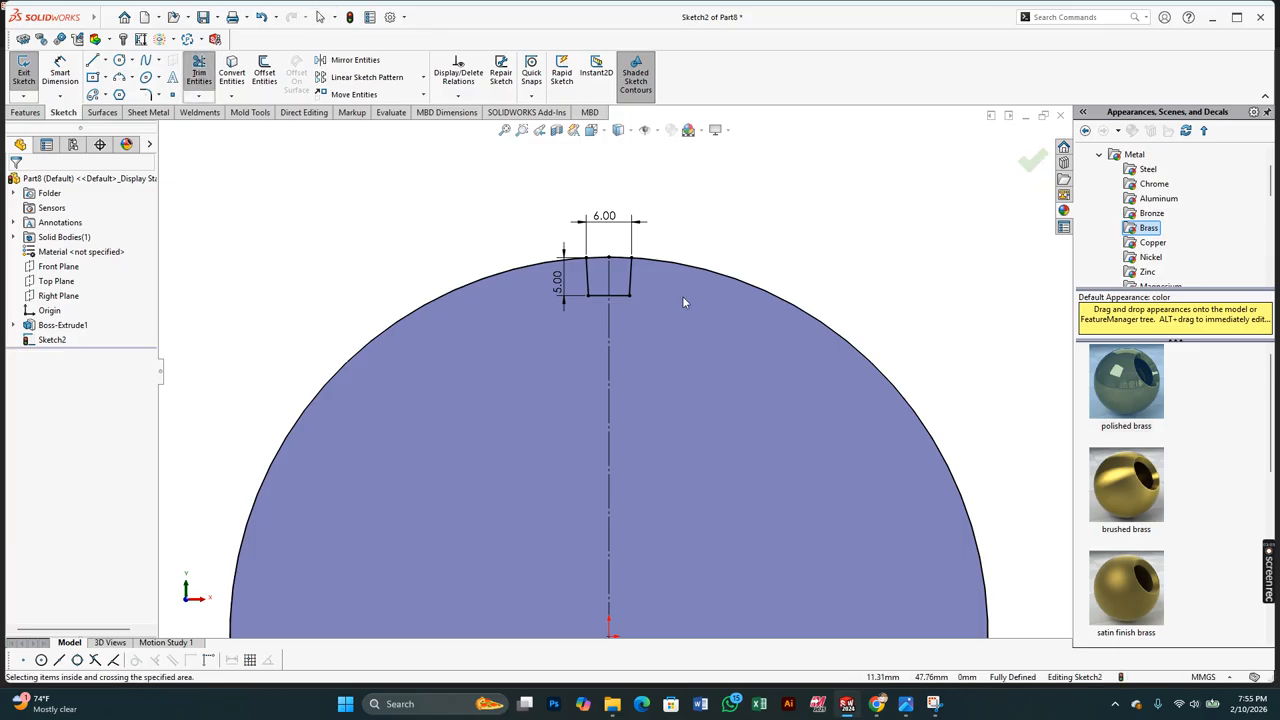
{"action": "scroll", "coordinate": [640, 370], "scroll_direction": "up", "scroll_amount": 3}
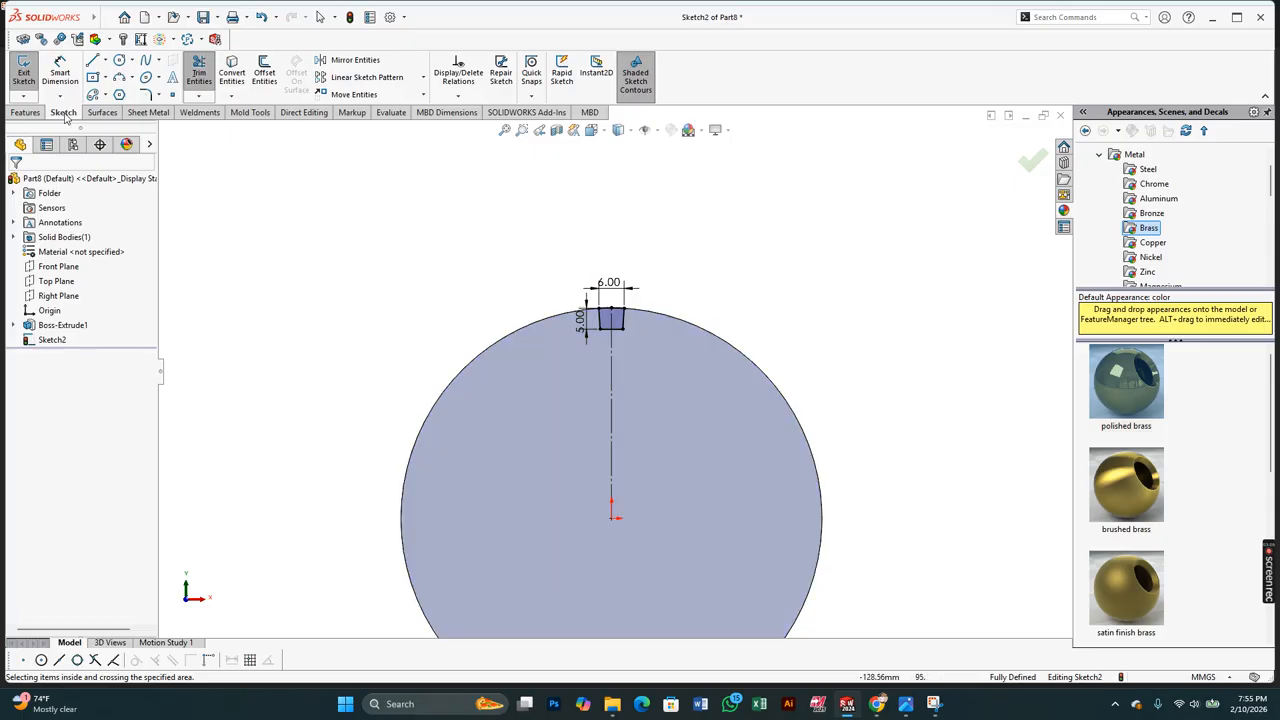
Cut the tapered notch profile from the disc with an extruded cut set to Through All.
{"action": "left_click", "coordinate": [25, 112]}
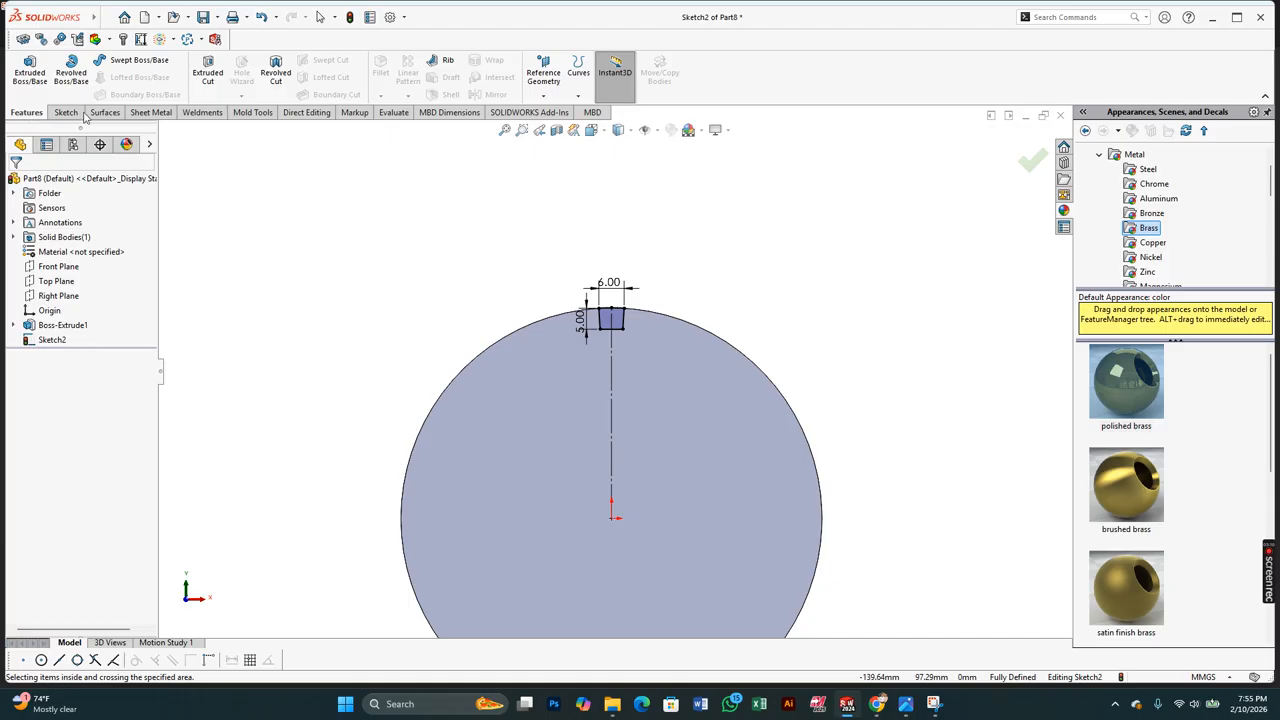
{"action": "left_click", "coordinate": [208, 72]}
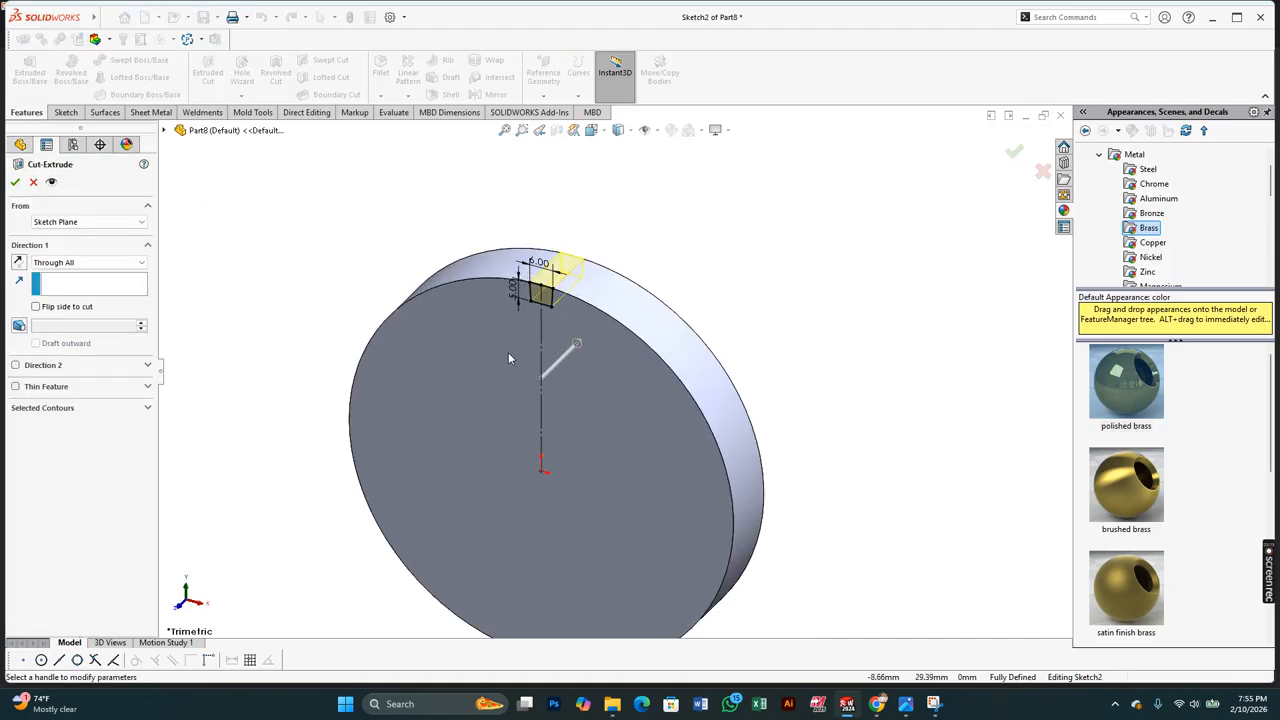
{"action": "left_click", "coordinate": [16, 182]}
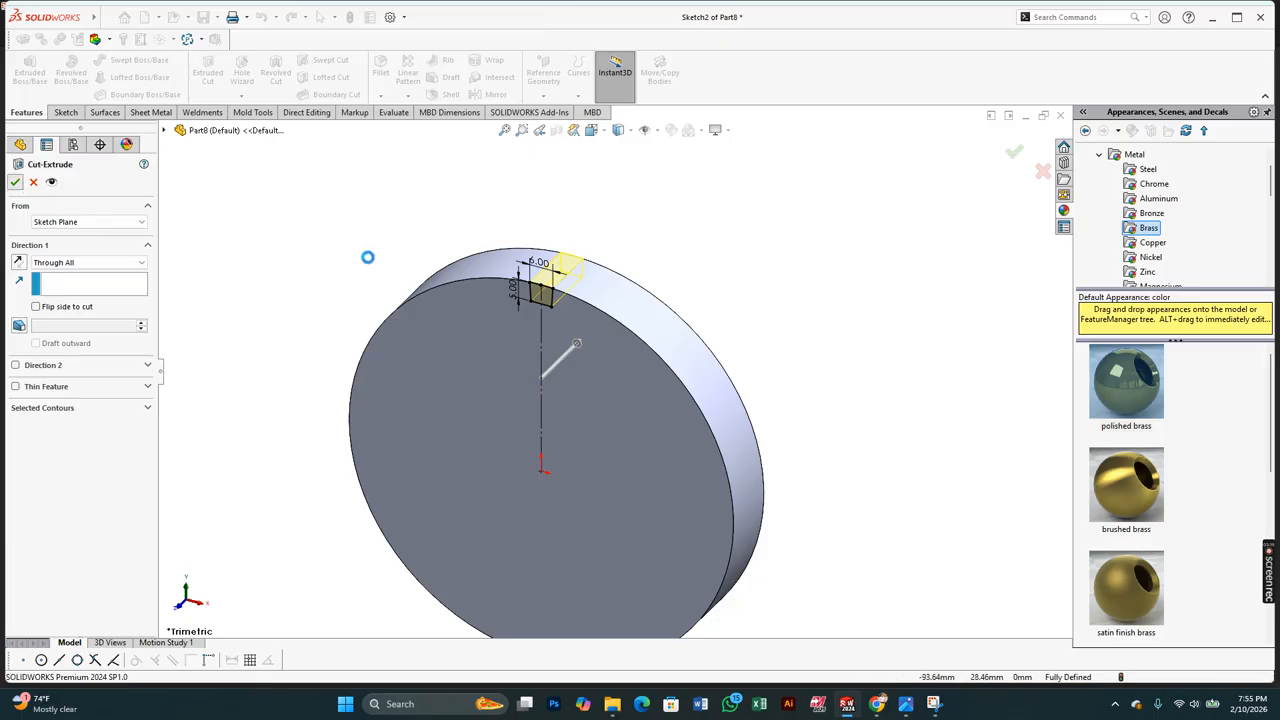
Fillet the two outer edges where the notch meets the disc's rim with a 3 mm radius.
{"action": "scroll", "coordinate": [565, 302], "scroll_direction": "down", "scroll_amount": 5}
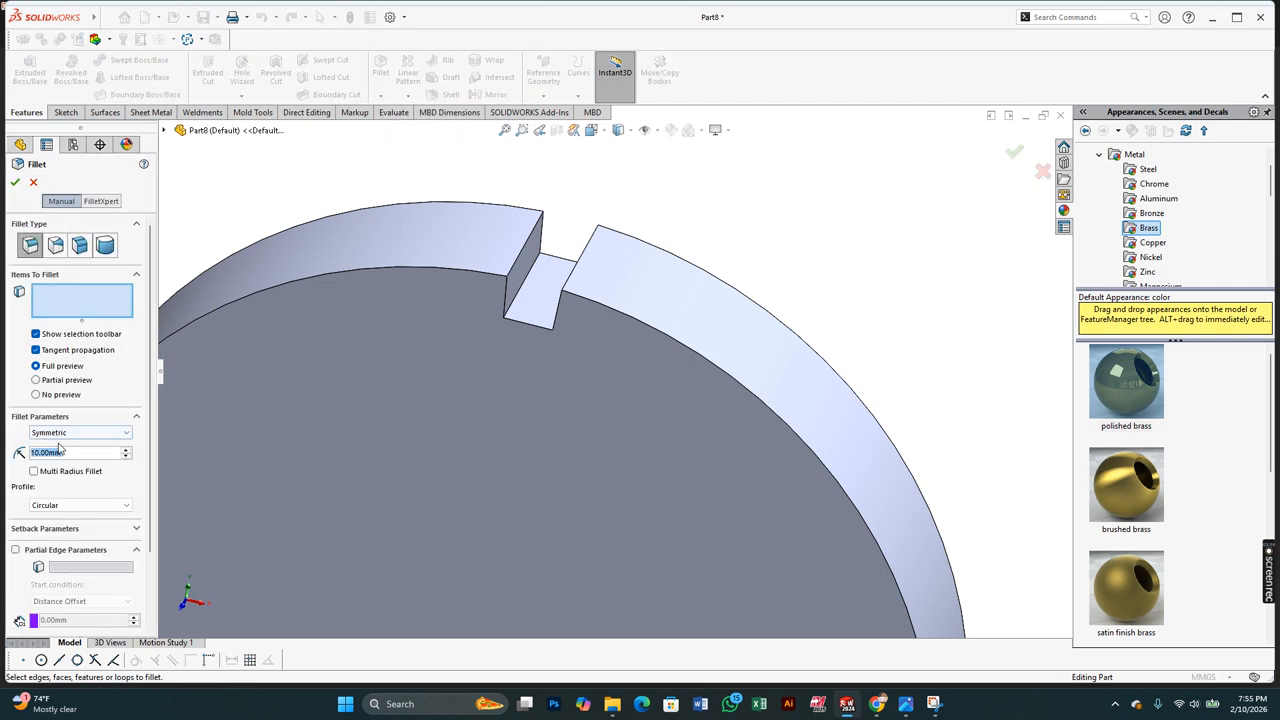
{"action": "type", "text": "3"}
{"action": "key", "text": "Return"}
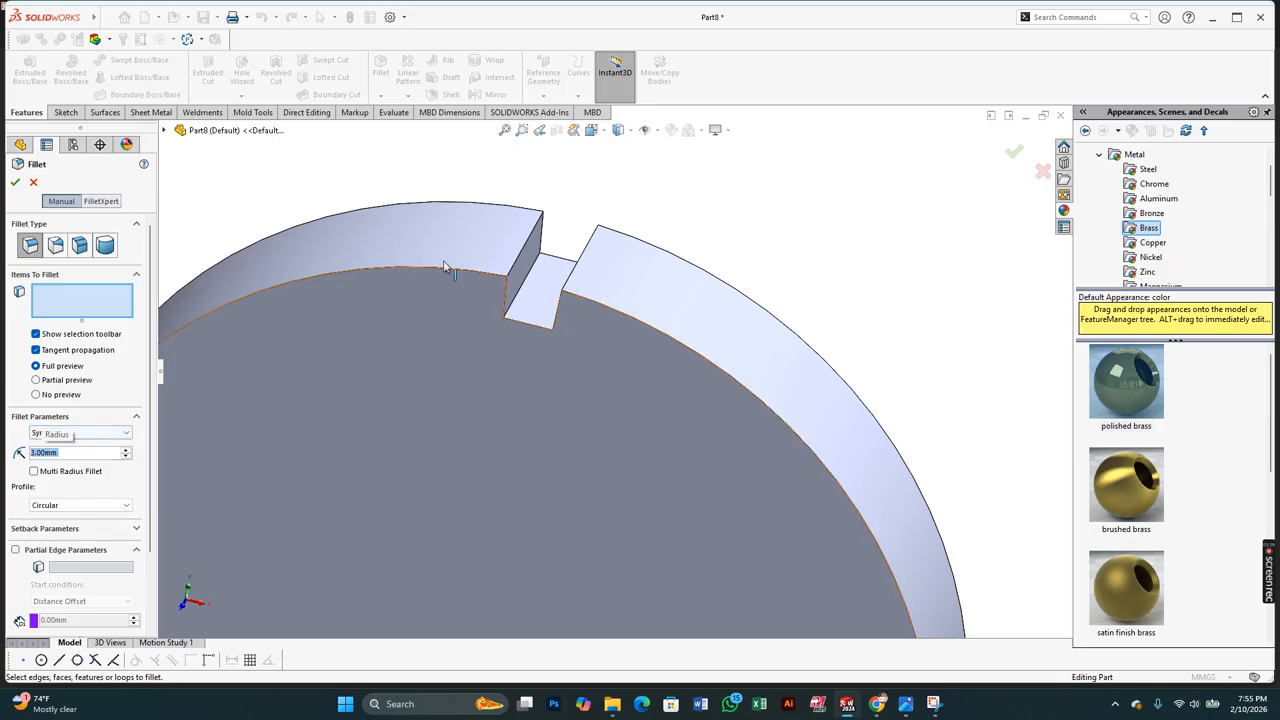
{"action": "left_click", "coordinate": [541, 246]}
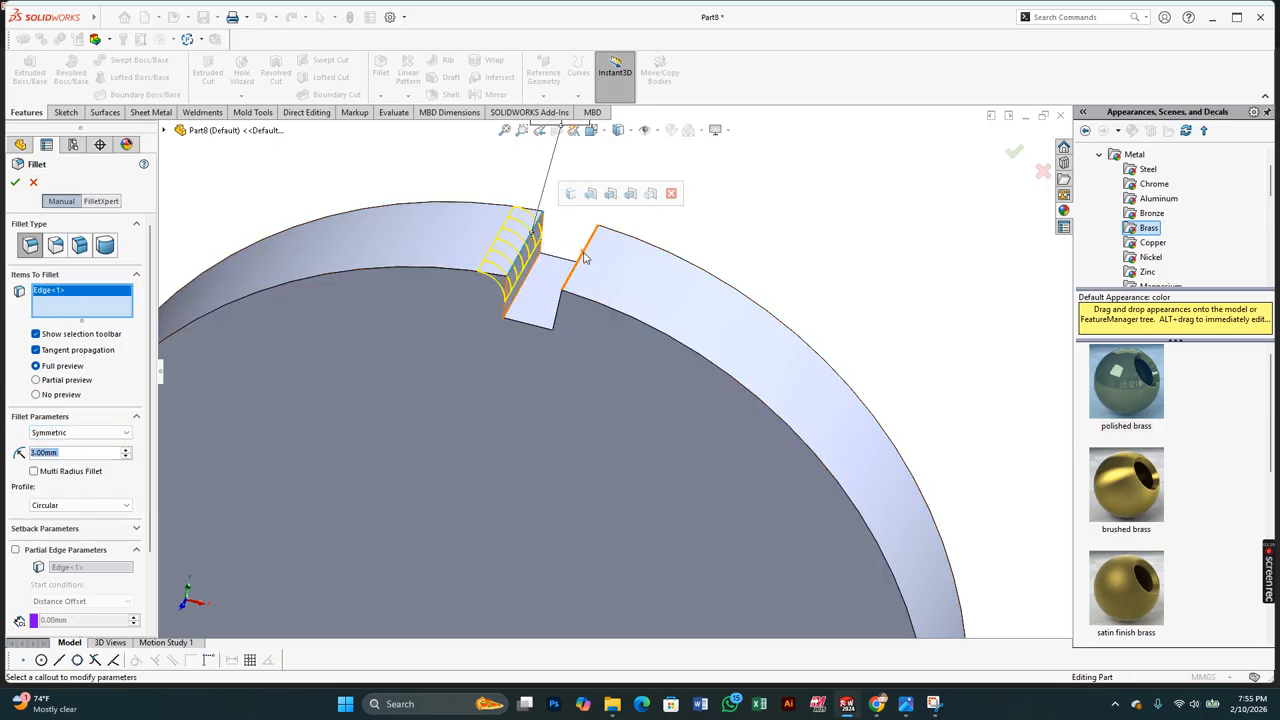
{"action": "left_click", "coordinate": [585, 258]}
{"action": "left_click", "coordinate": [17, 182]}
{"action": "scroll", "coordinate": [332, 220], "scroll_direction": "up", "scroll_amount": 2}
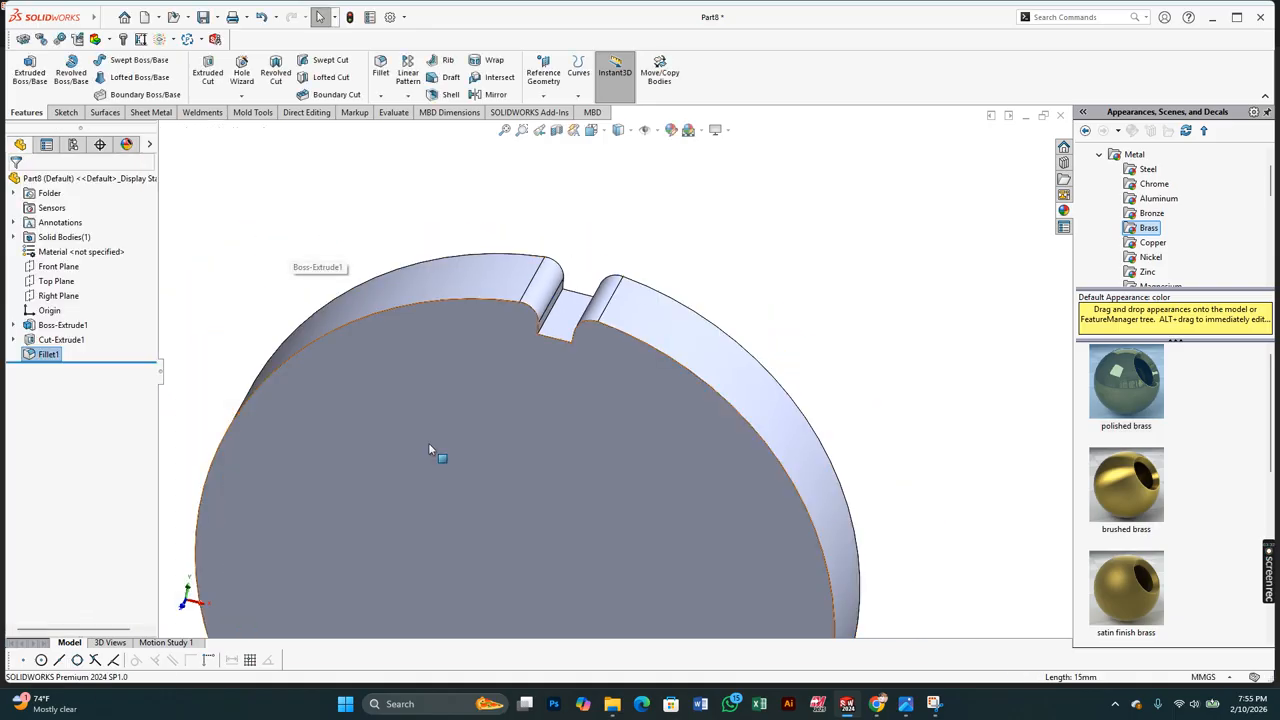
Circular-pattern the notch cut and its fillet about the disc's circular front edge, 27 equally spaced instances over 360 degrees.
{"action": "scroll", "coordinate": [429, 449], "scroll_direction": "up", "scroll_amount": 2}
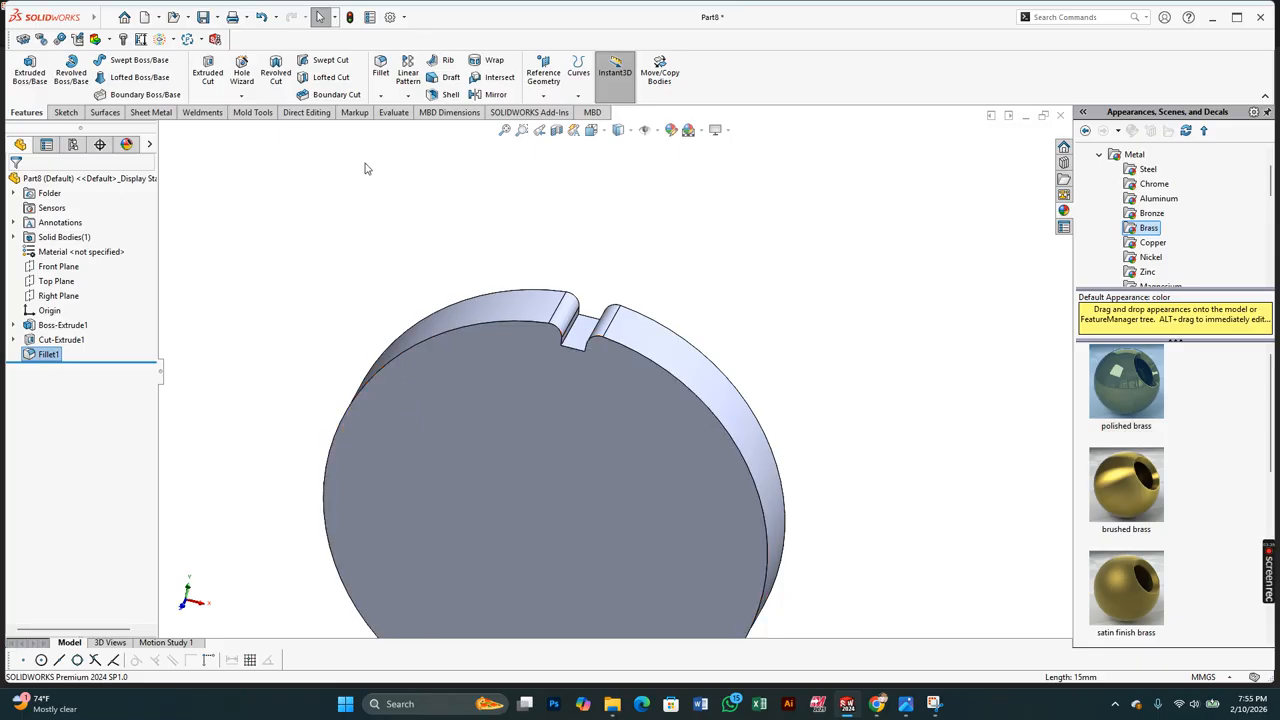
{"action": "left_click", "coordinate": [407, 95]}
{"action": "left_click", "coordinate": [428, 130]}
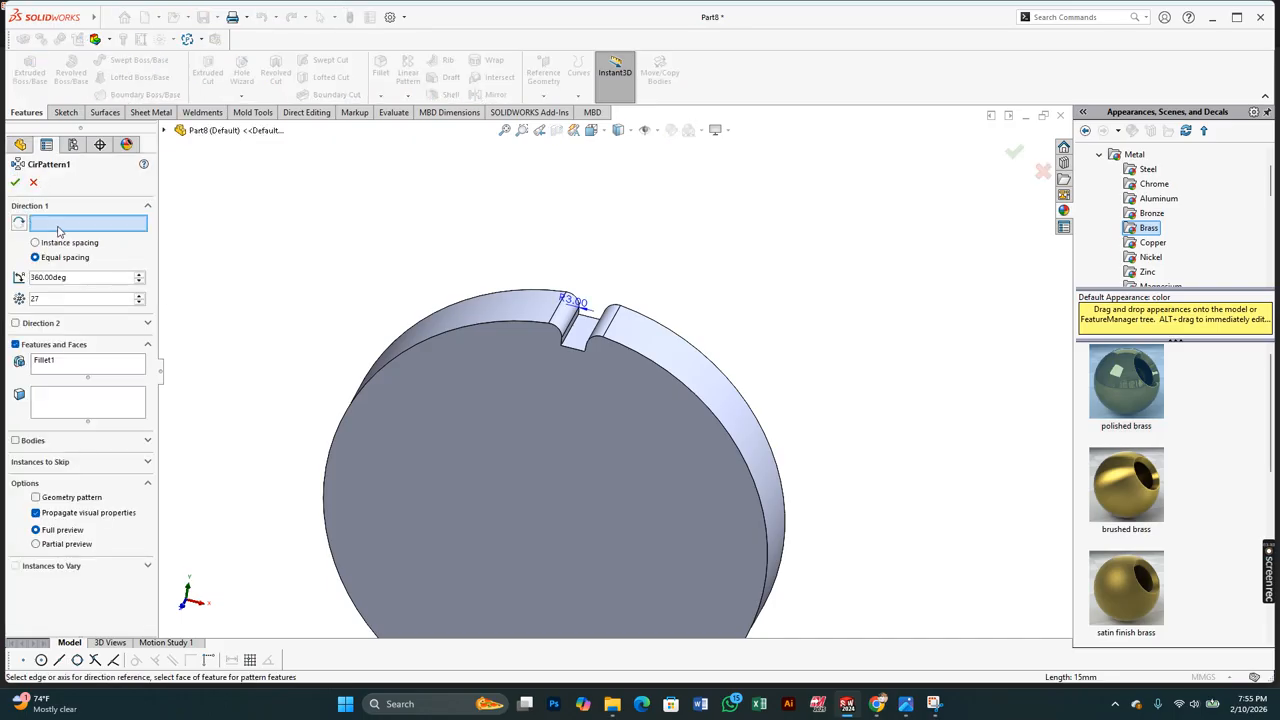
{"action": "left_click", "coordinate": [419, 344]}
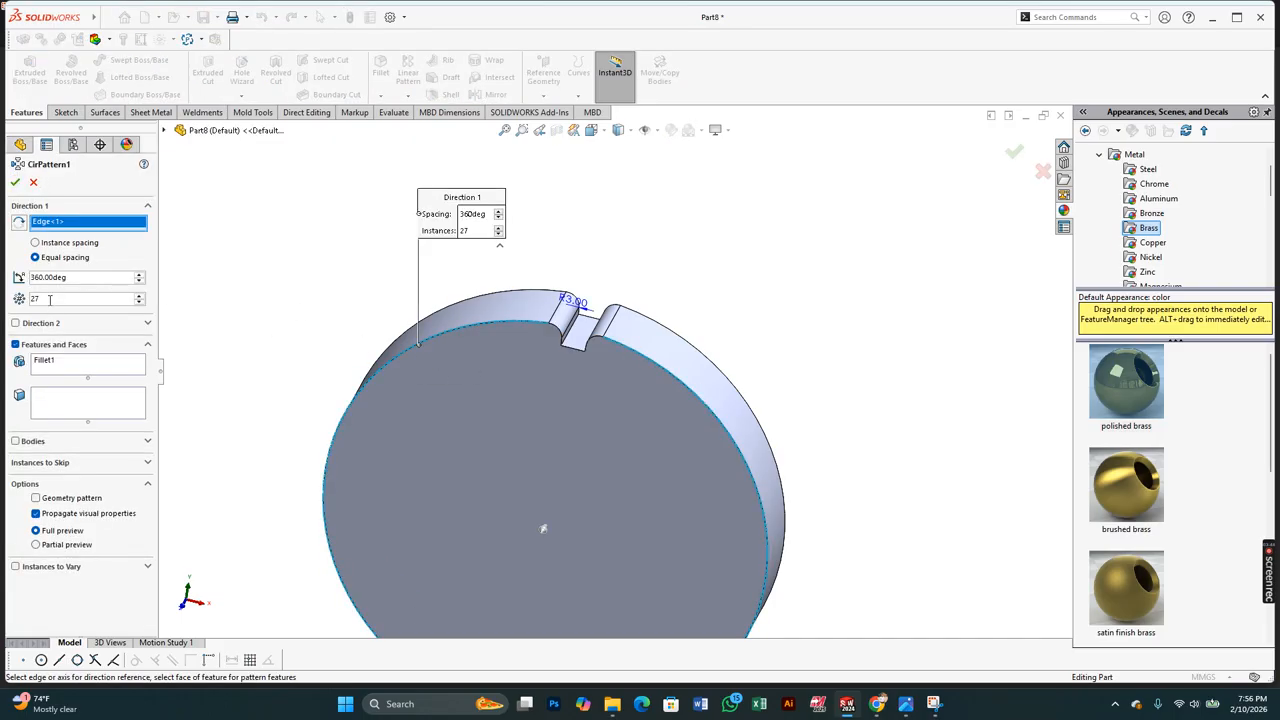
{"action": "left_click", "coordinate": [47, 401]}
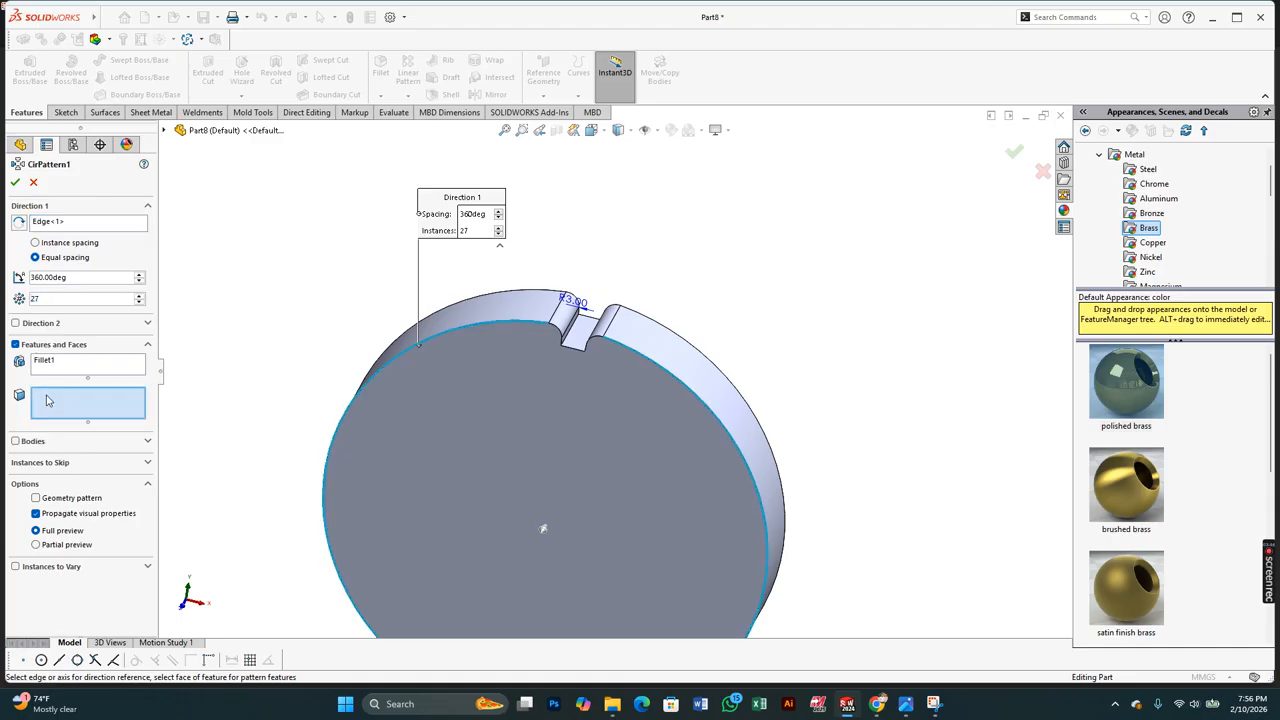
{"action": "left_click", "coordinate": [67, 368]}
{"action": "right_click", "coordinate": [67, 366]}
{"action": "left_click", "coordinate": [96, 373]}
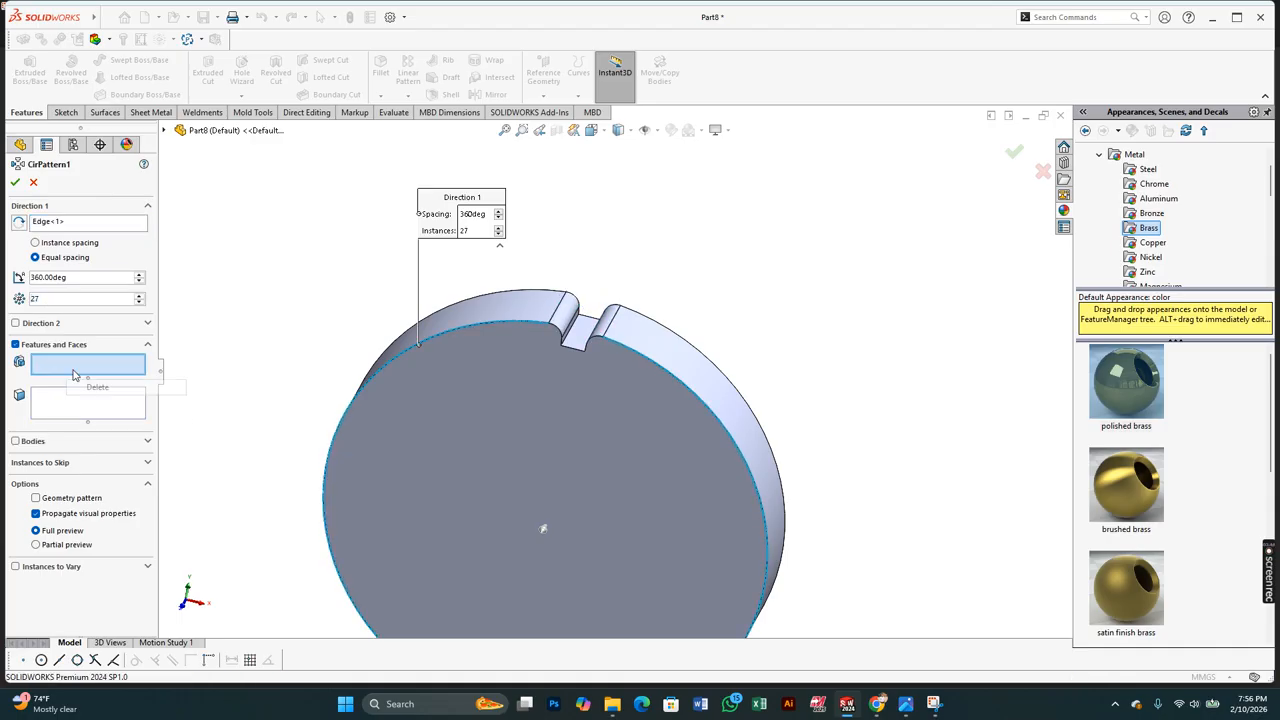
{"action": "left_click", "coordinate": [165, 131]}
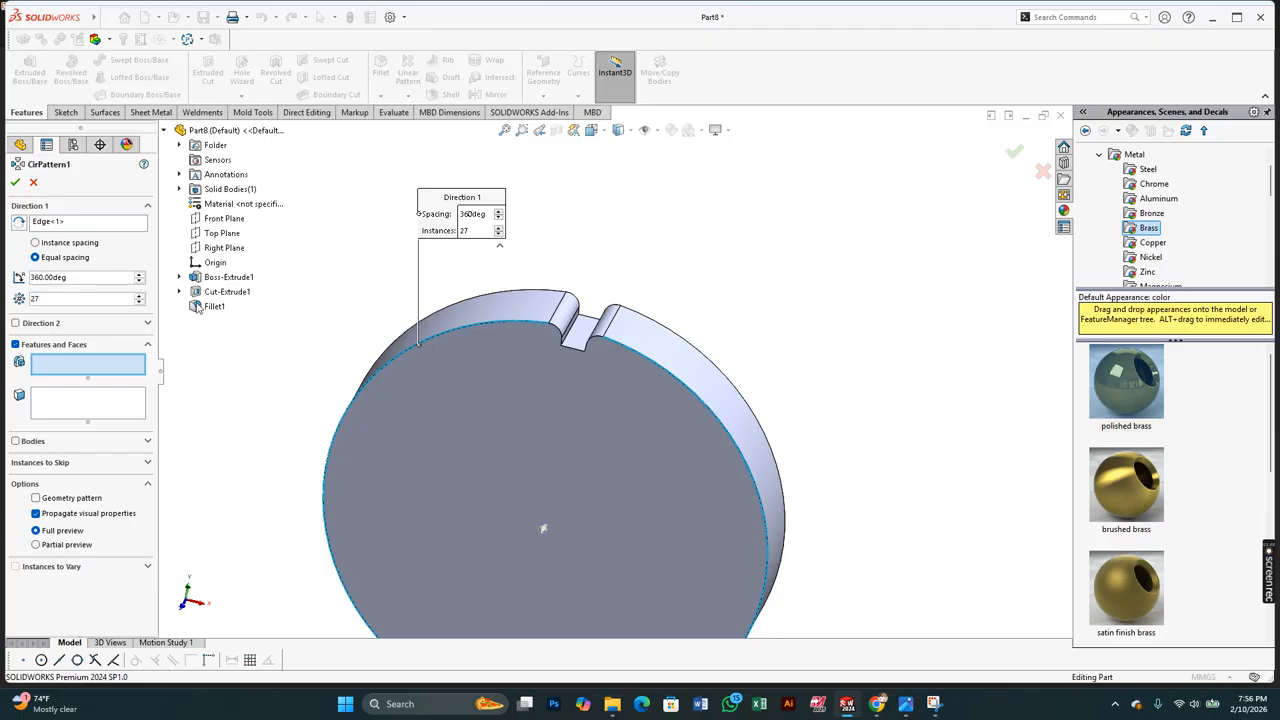
{"action": "left_click", "coordinate": [220, 291]}
{"action": "left_click", "coordinate": [214, 306]}
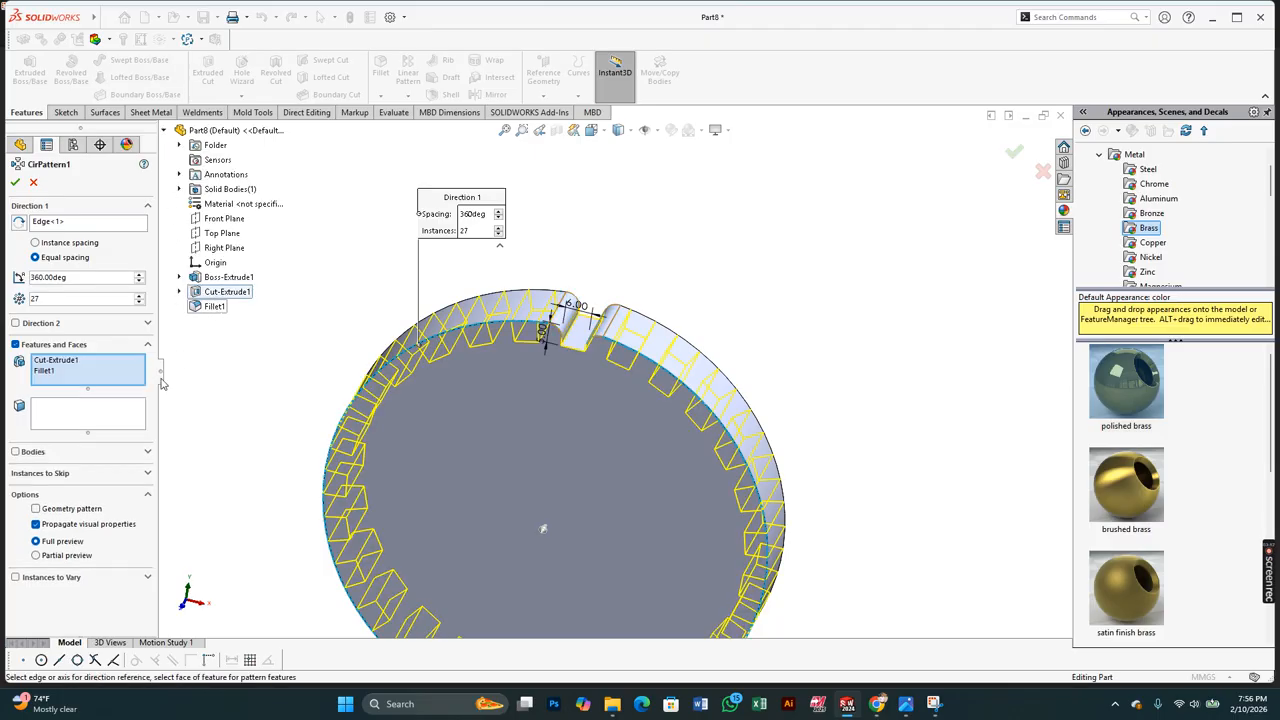
{"action": "left_click", "coordinate": [16, 183]}
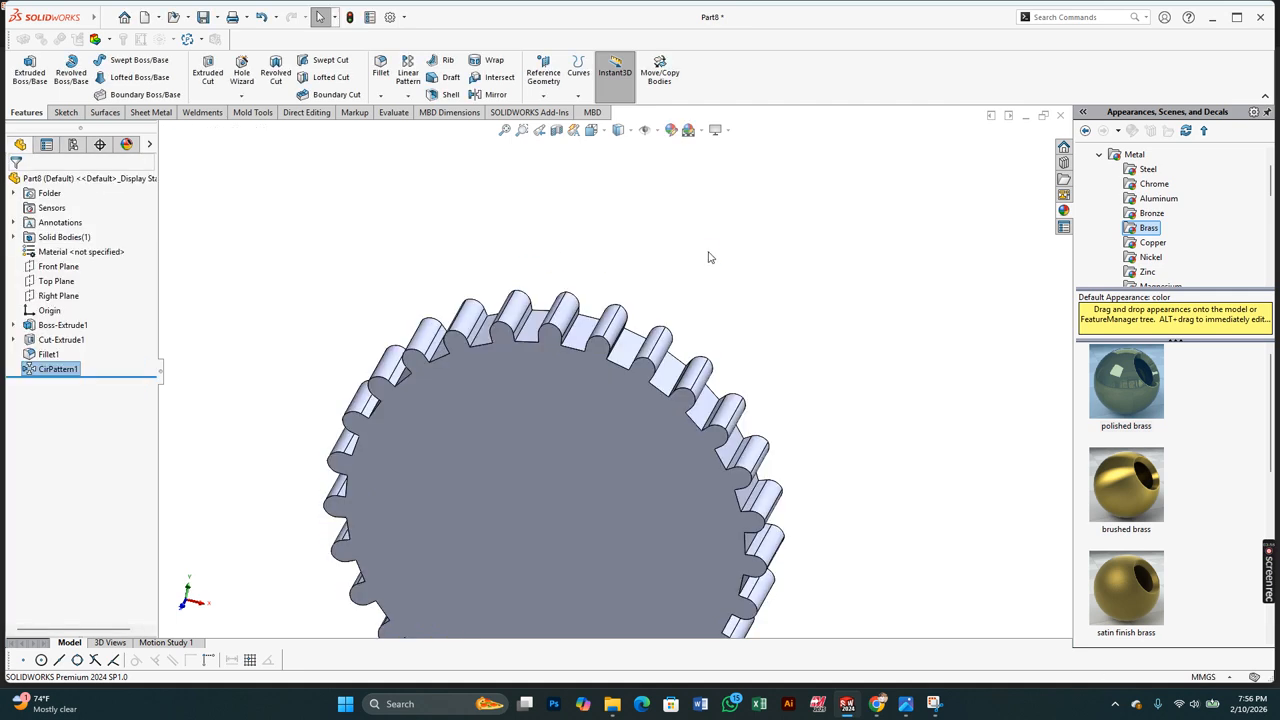
Sketch a circle about 42.5 mm in diameter on the gear's front face, centred on the origin.
{"action": "middle_click_drag", "start_coordinate": [638, 340], "coordinate": [483, 443]}
{"action": "scroll", "coordinate": [547, 436], "scroll_direction": "up", "scroll_amount": 2}
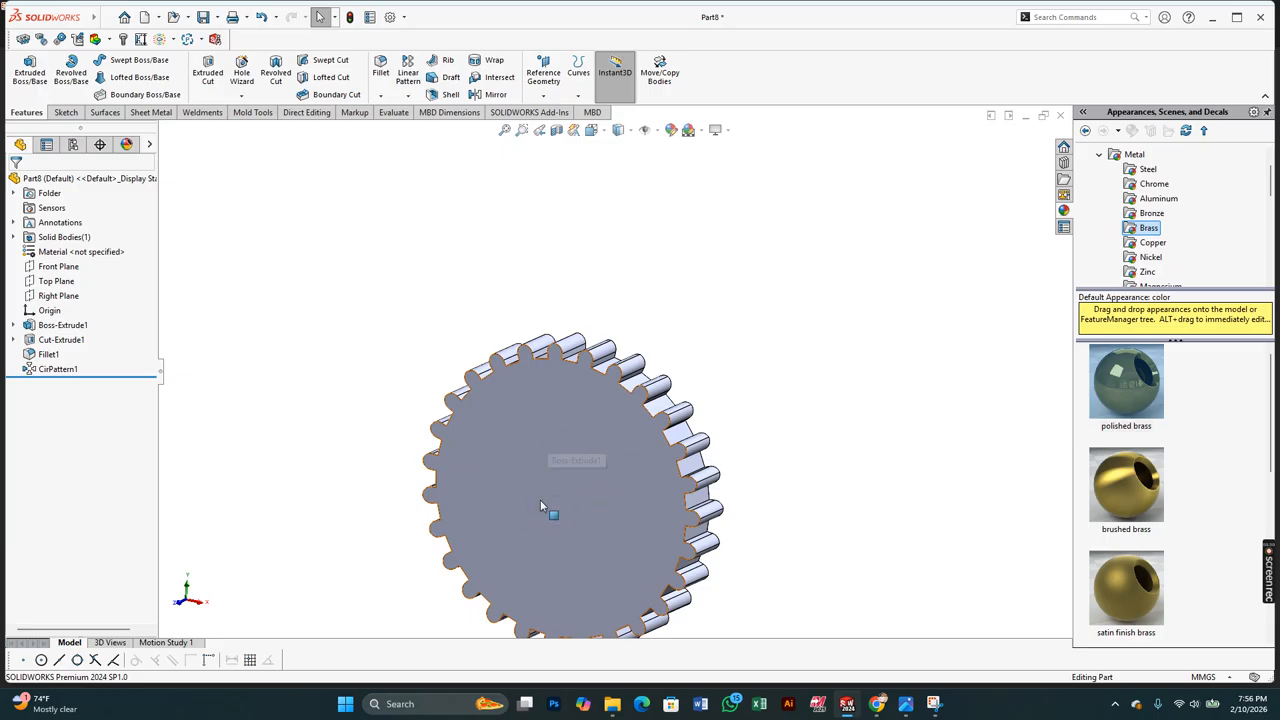
{"action": "left_click", "coordinate": [550, 450]}
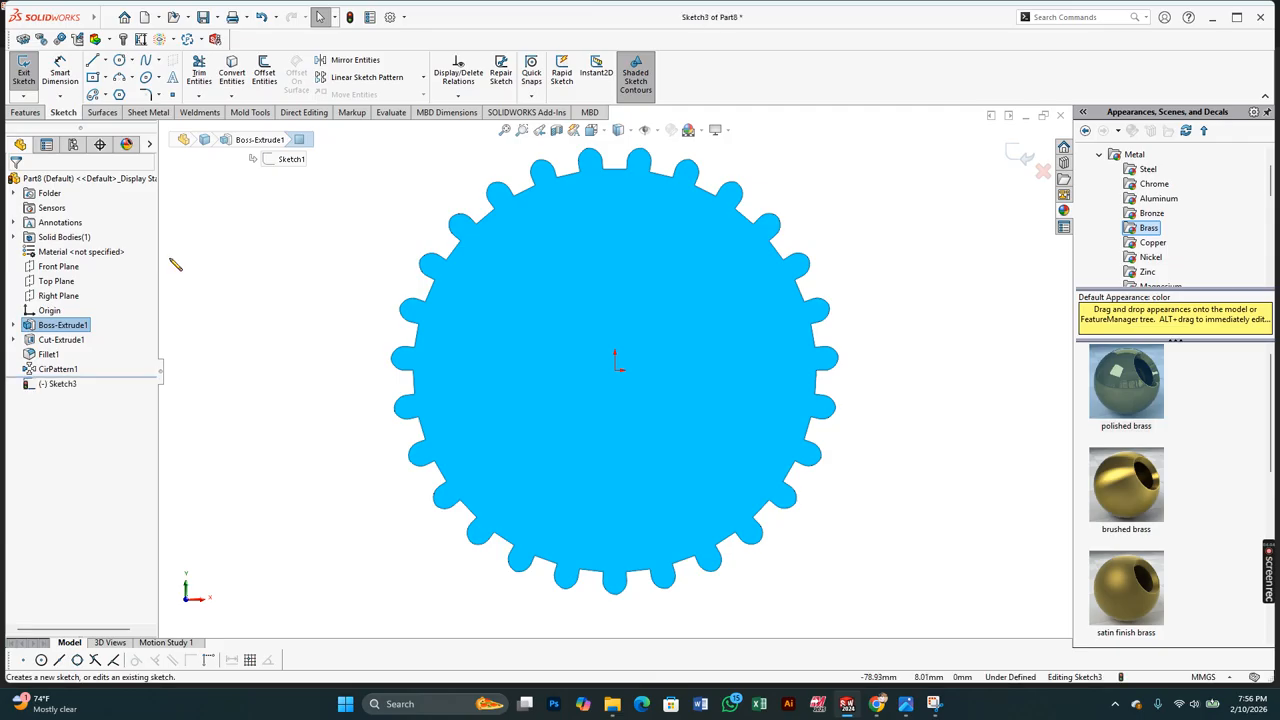
{"action": "left_click", "coordinate": [119, 60]}
{"action": "left_click", "coordinate": [615, 370]}
{"action": "left_click", "coordinate": [606, 465]}
{"action": "right_click", "coordinate": [592, 466]}
{"action": "left_click", "coordinate": [648, 482]}
Dimension the central circle's diameter to 30 mm.
{"action": "left_click", "coordinate": [60, 72]}
{"action": "left_click", "coordinate": [537, 430]}
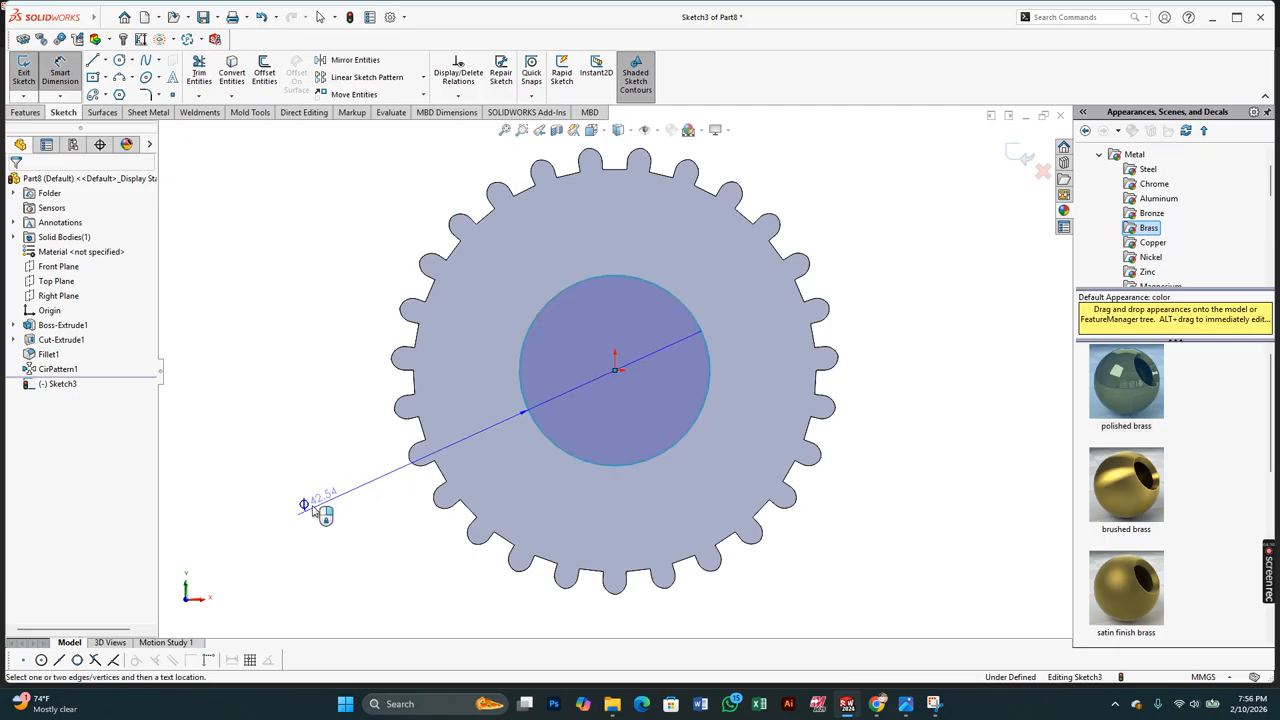
{"action": "left_click", "coordinate": [320, 509]}
{"action": "type", "text": "30"}
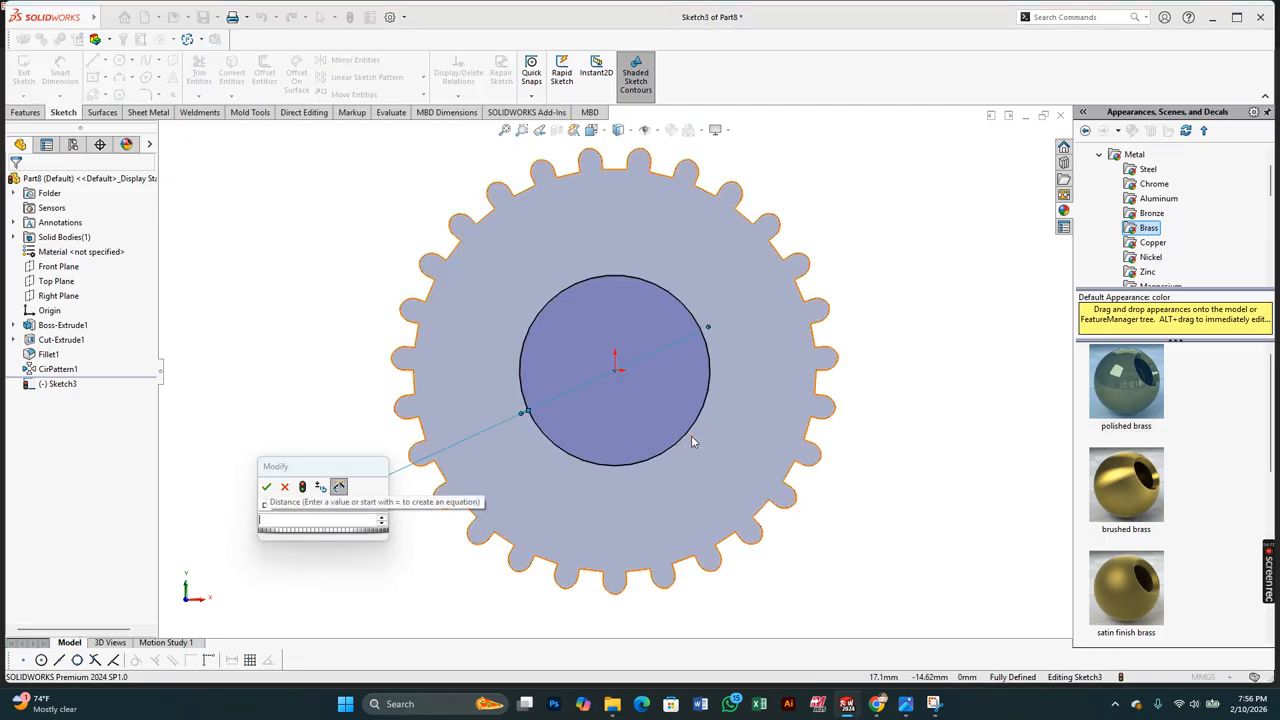
{"action": "key", "text": "Return"}
{"action": "key", "text": "Escape"}
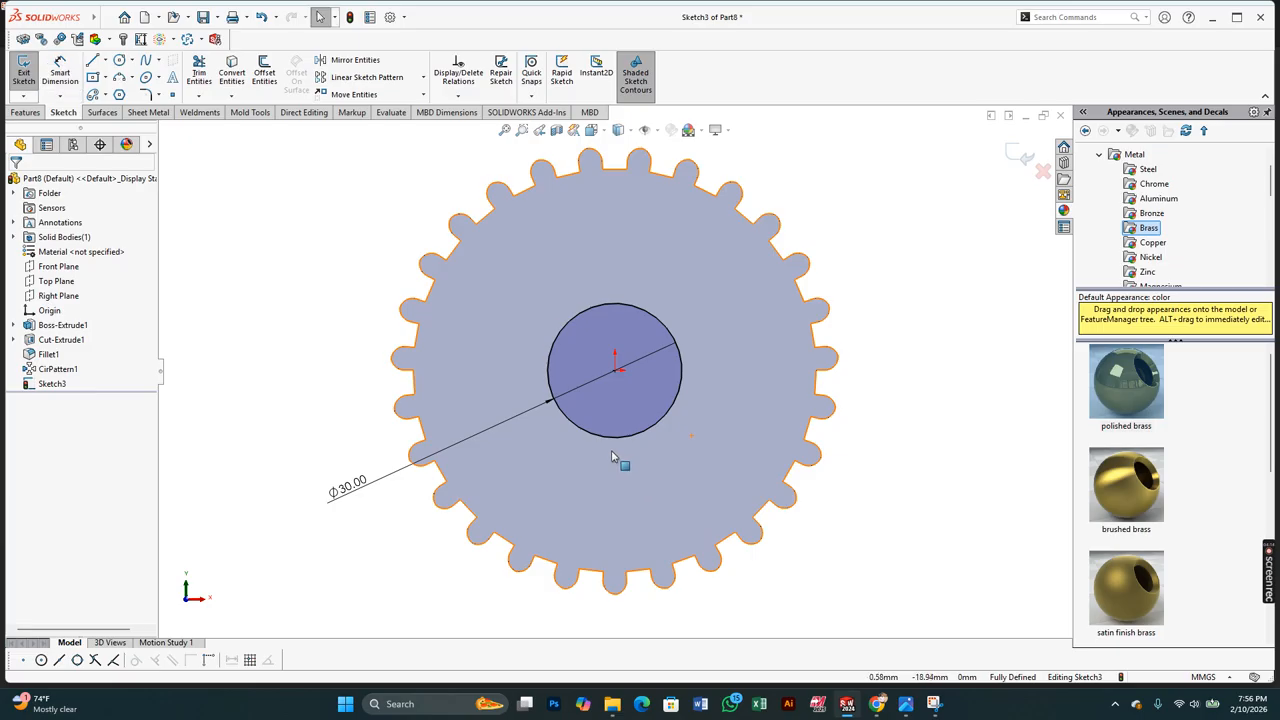
Change the central circle's diameter to 40 mm.
{"action": "scroll", "coordinate": [610, 436], "scroll_direction": "down", "scroll_amount": 1}
{"action": "left_click", "coordinate": [290, 496]}
{"action": "double_click", "coordinate": [288, 497]}
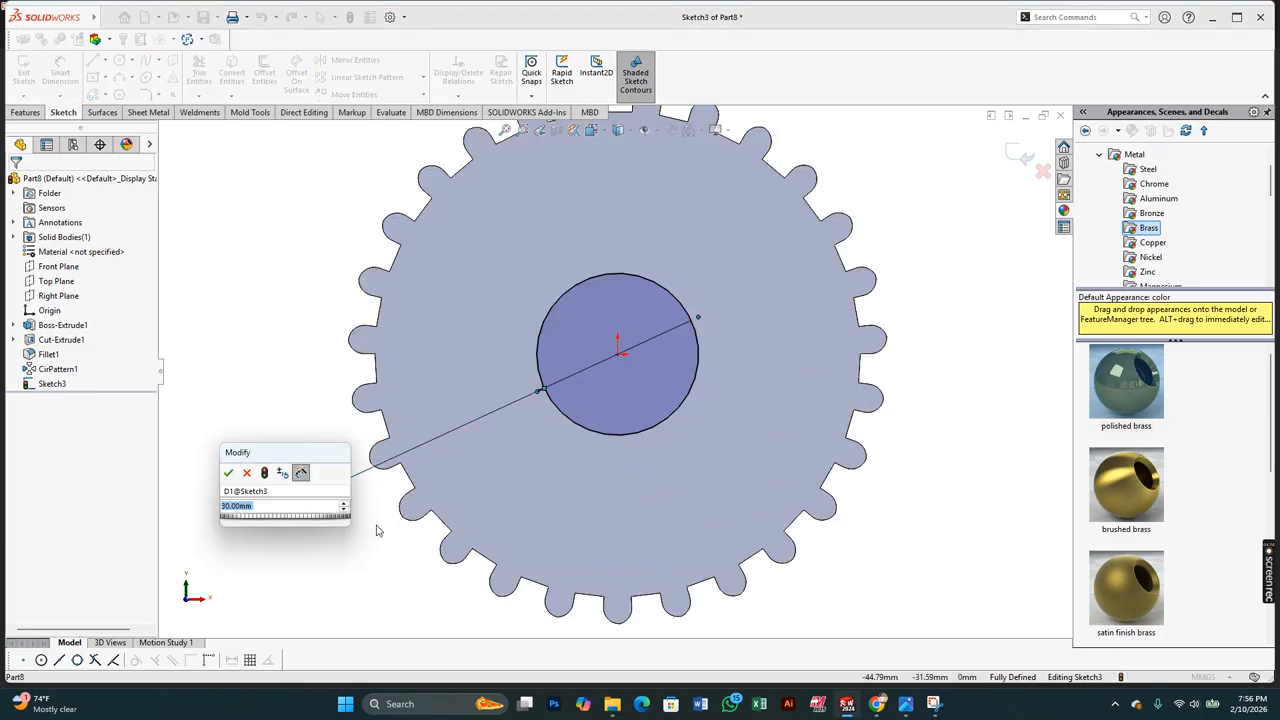
{"action": "type", "text": "="}
{"action": "type", "text": "40"}
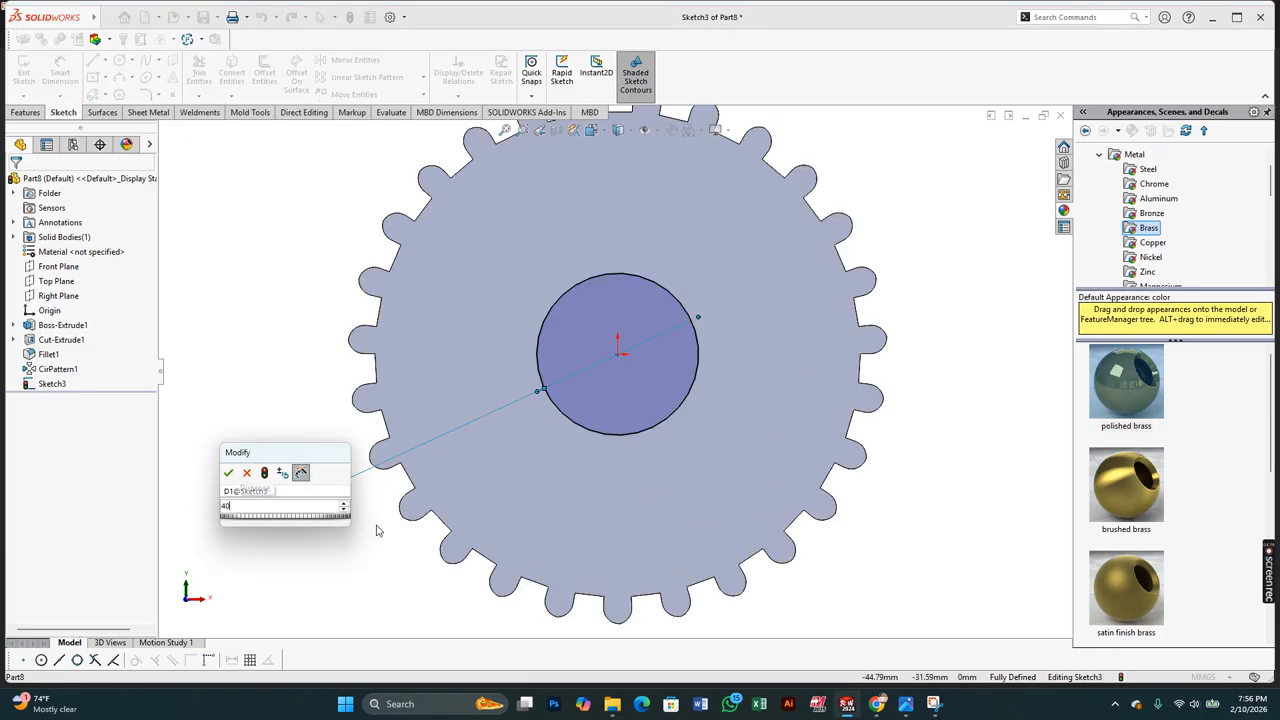
{"action": "key", "text": "Return"}
Extrude the circle 30 mm outward from the gear's face as a blind boss, merged with the body.
{"action": "left_click", "coordinate": [26, 112]}
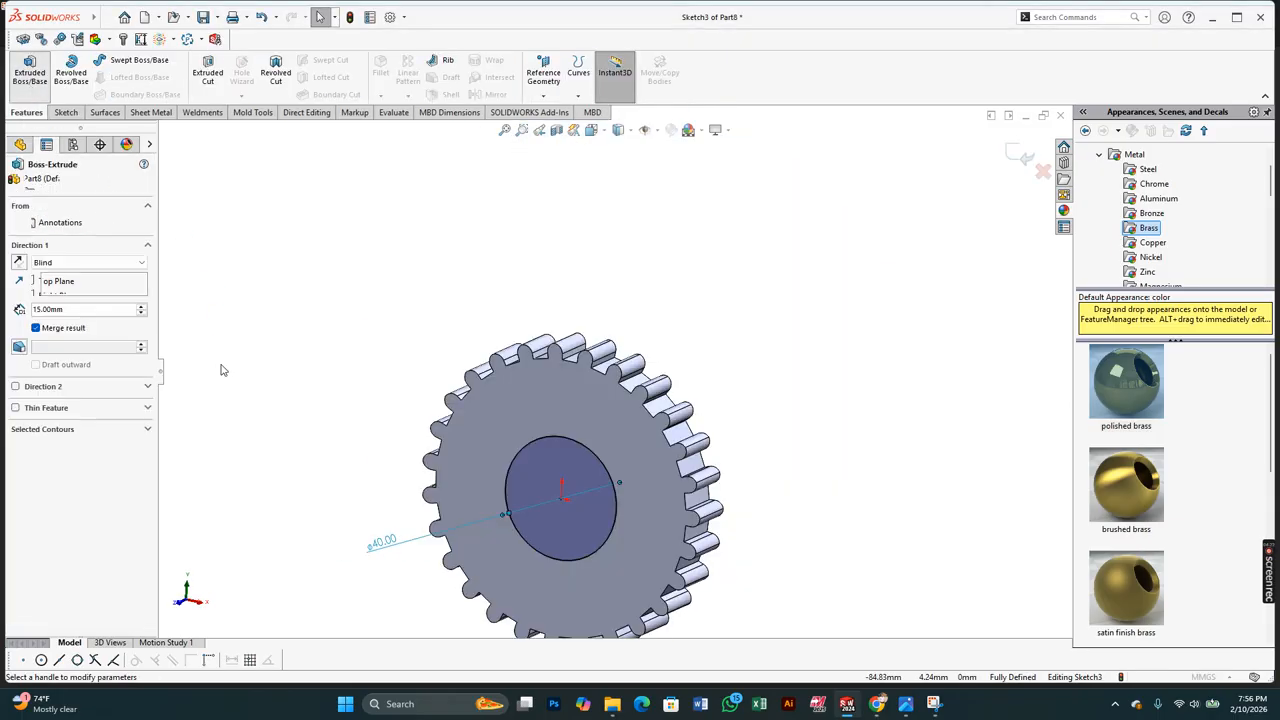
{"action": "type", "text": "30"}
{"action": "key", "text": "Return"}
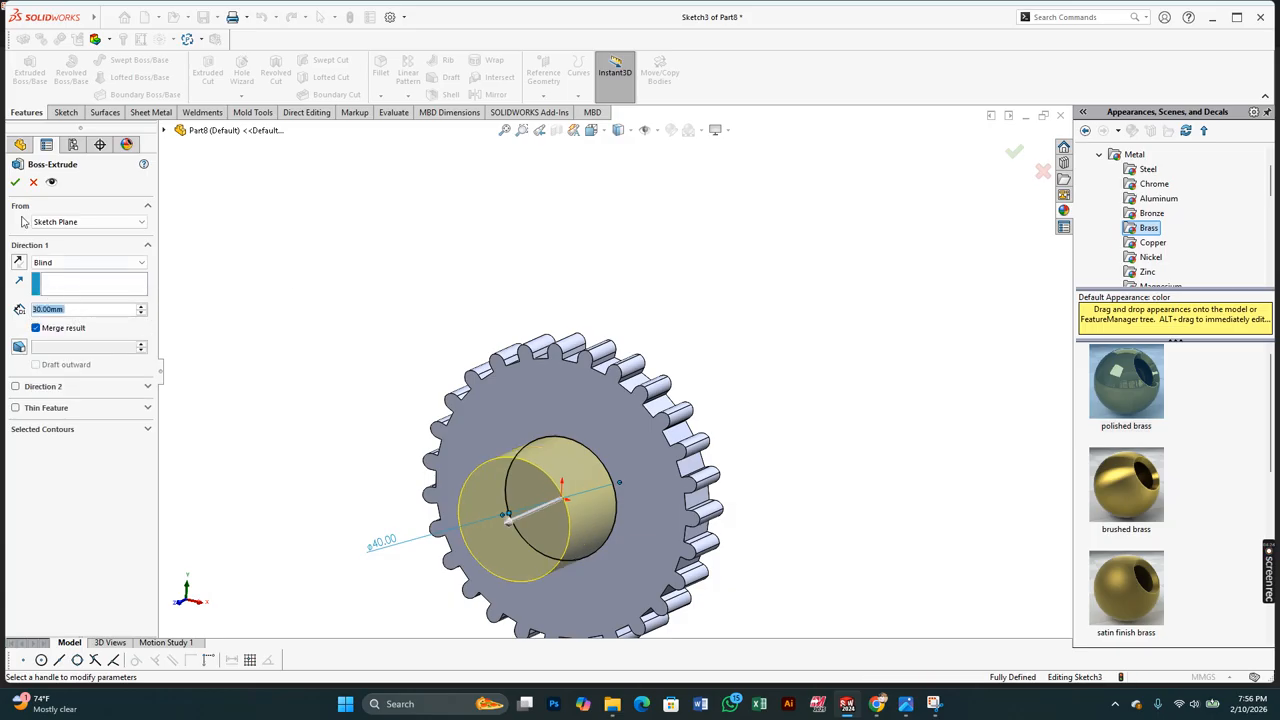
{"action": "left_click", "coordinate": [15, 181]}
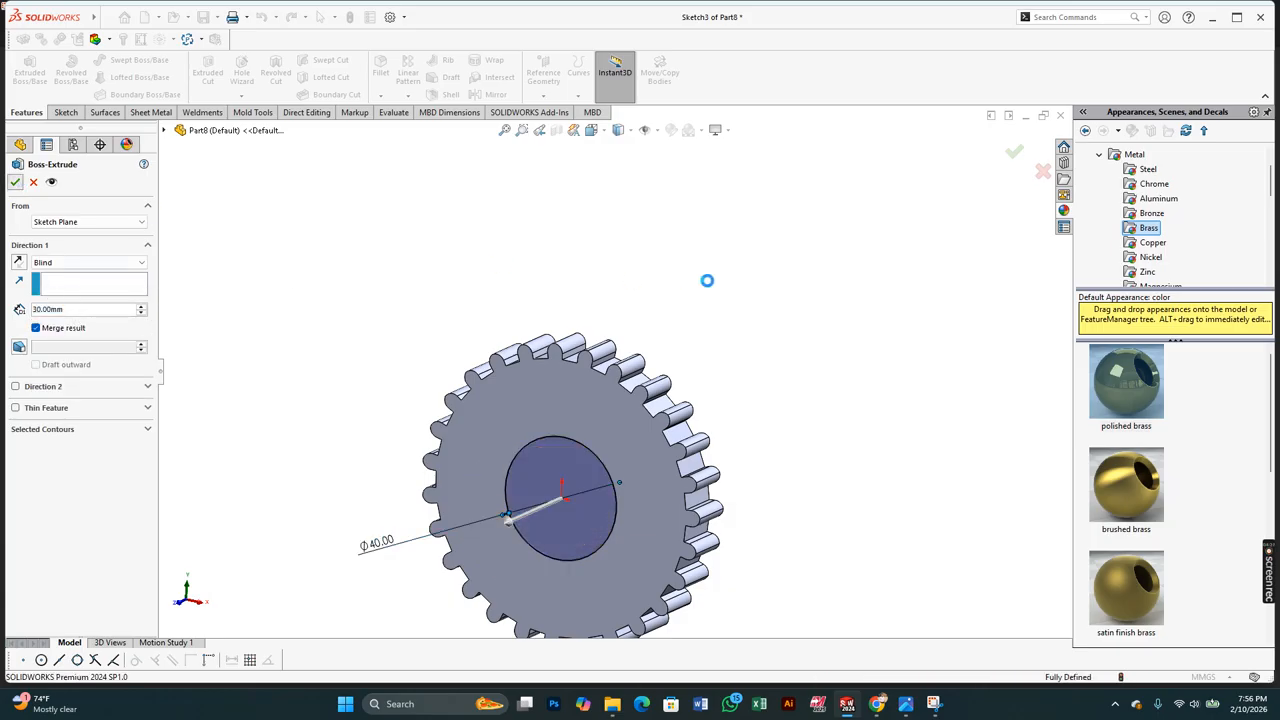
{"action": "left_click", "coordinate": [661, 314]}
Chamfer the outer end edge of the hub by 1 mm at 45 degrees.
{"action": "middle_click_drag", "start_coordinate": [637, 506], "coordinate": [550, 518]}
{"action": "scroll", "coordinate": [546, 513], "scroll_direction": "down", "scroll_amount": 2}
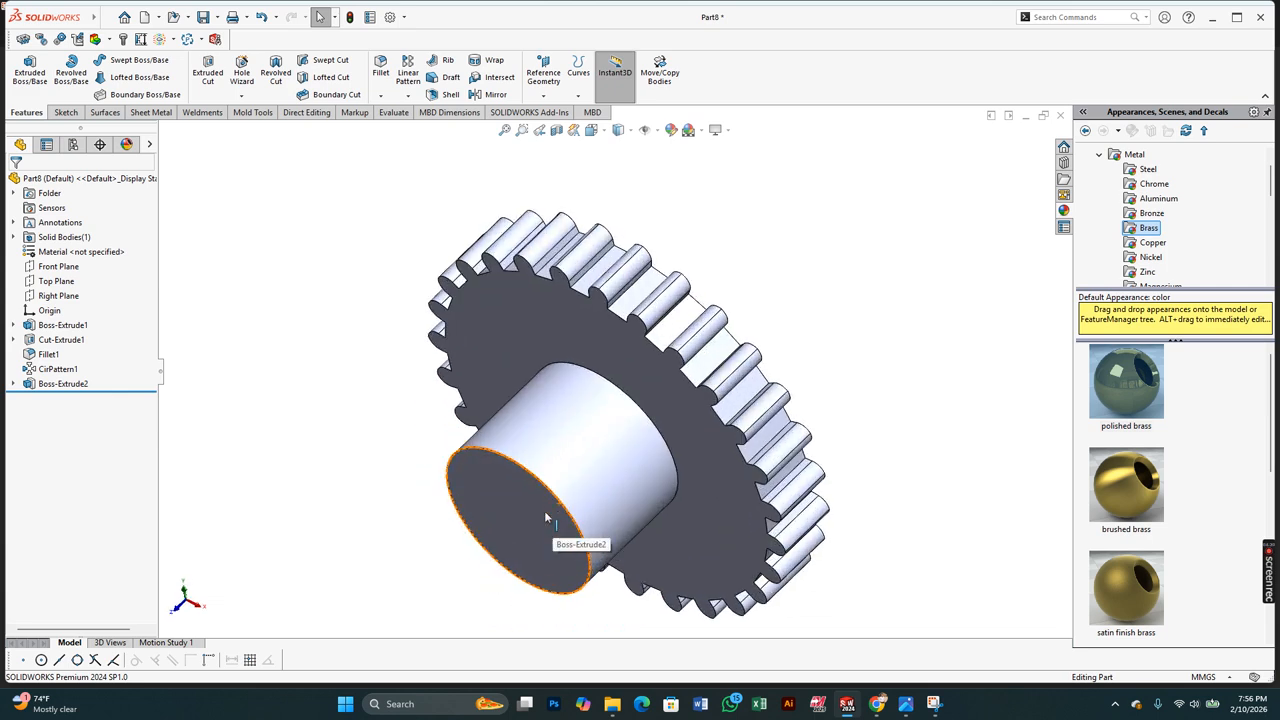
{"action": "left_click", "coordinate": [380, 94]}
{"action": "left_click", "coordinate": [405, 128]}
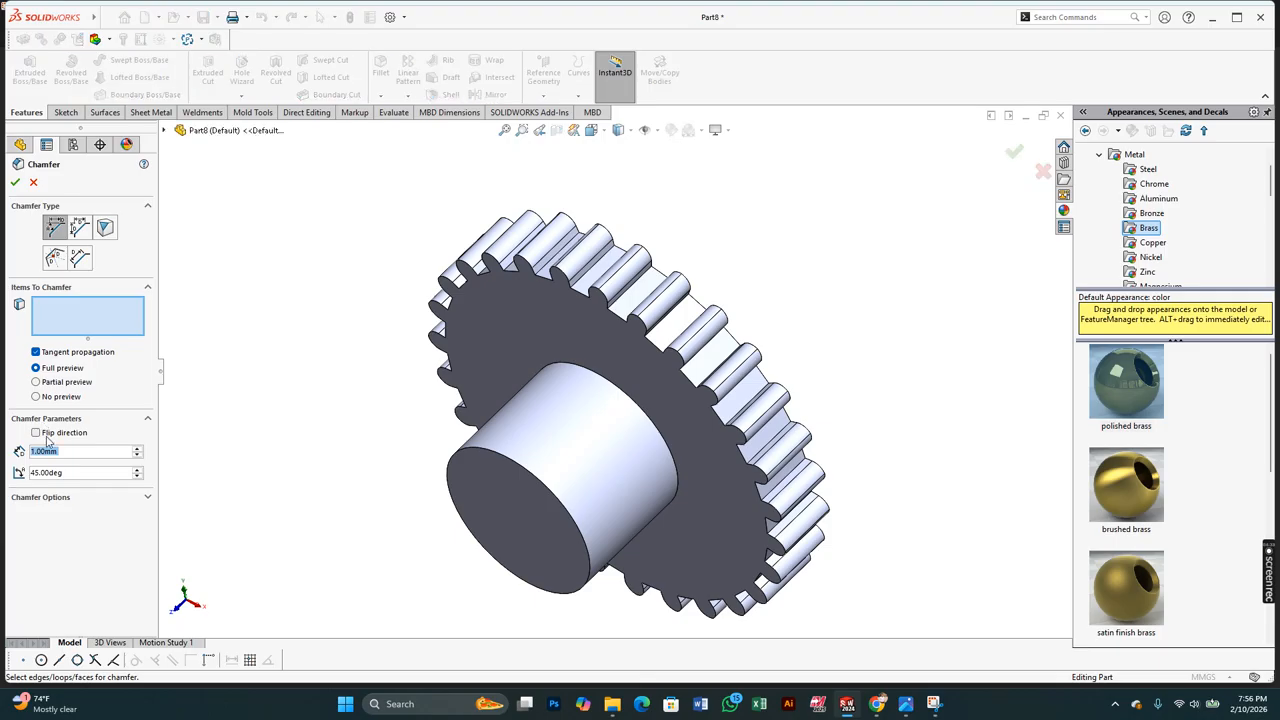
{"action": "left_click", "coordinate": [492, 456]}
{"action": "left_click", "coordinate": [17, 184]}
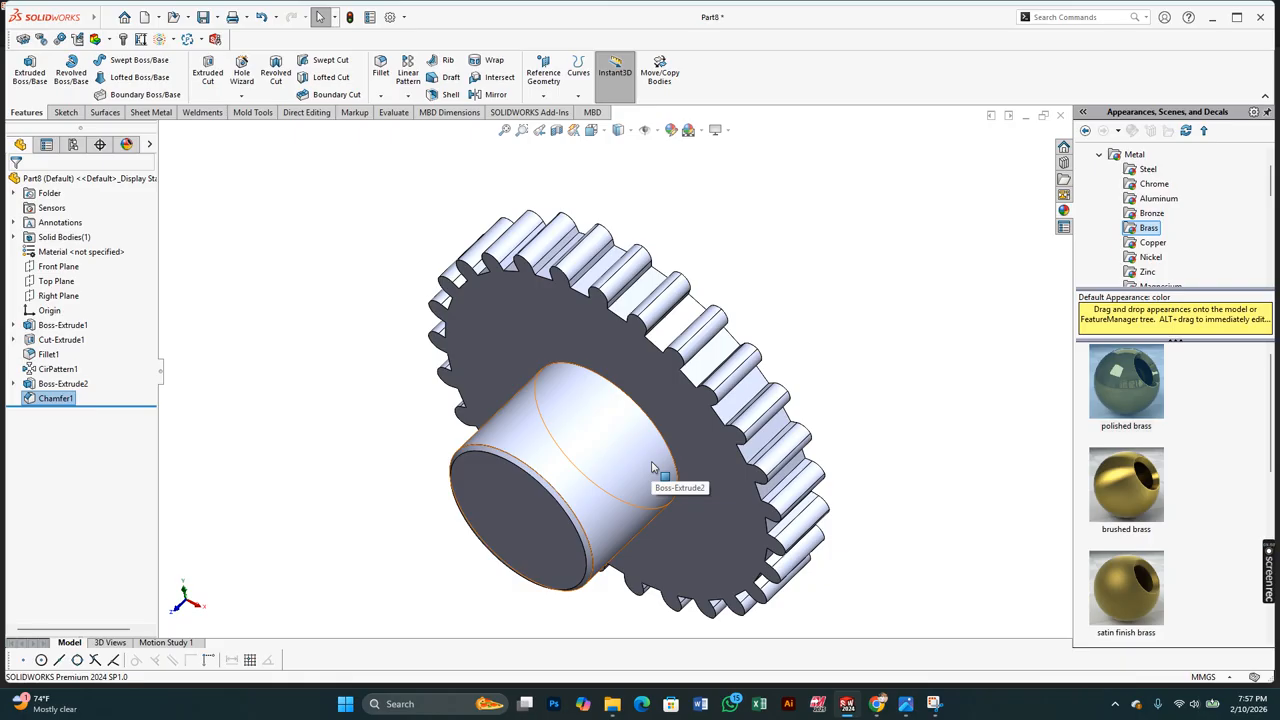
{"action": "left_click_drag", "start_coordinate": [651, 467], "coordinate": [593, 475]}
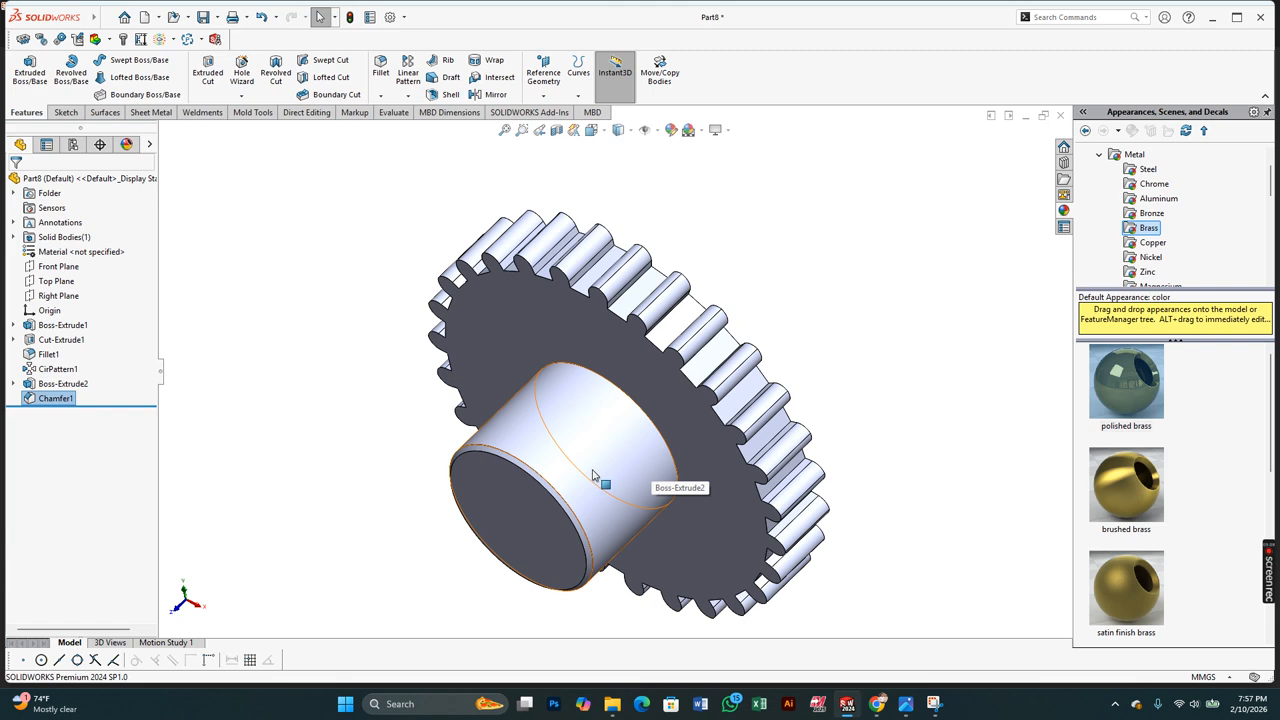